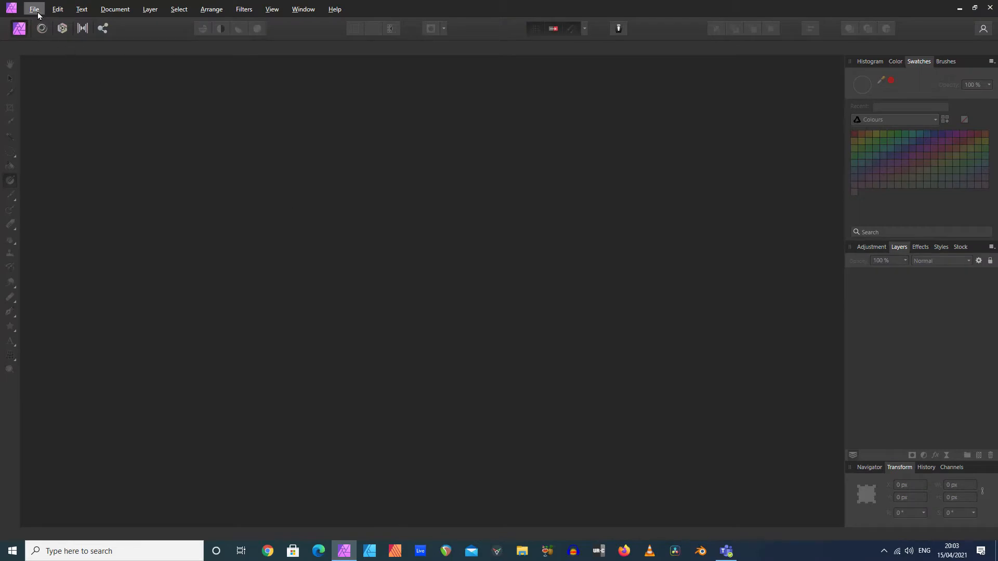
Open the landscape photo valley-63564.jpg from the UFO folder
left_click(34, 9)
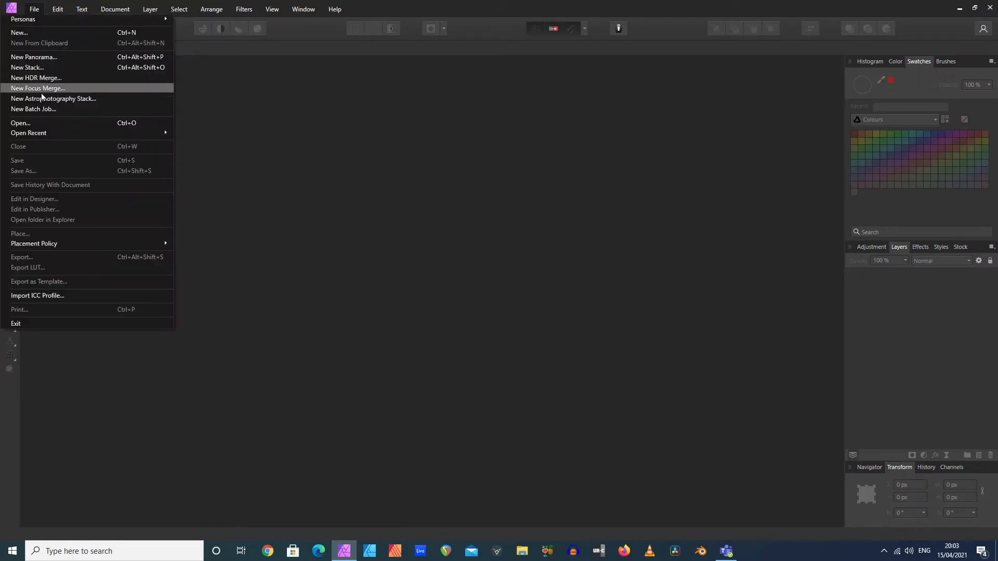
left_click(36, 125)
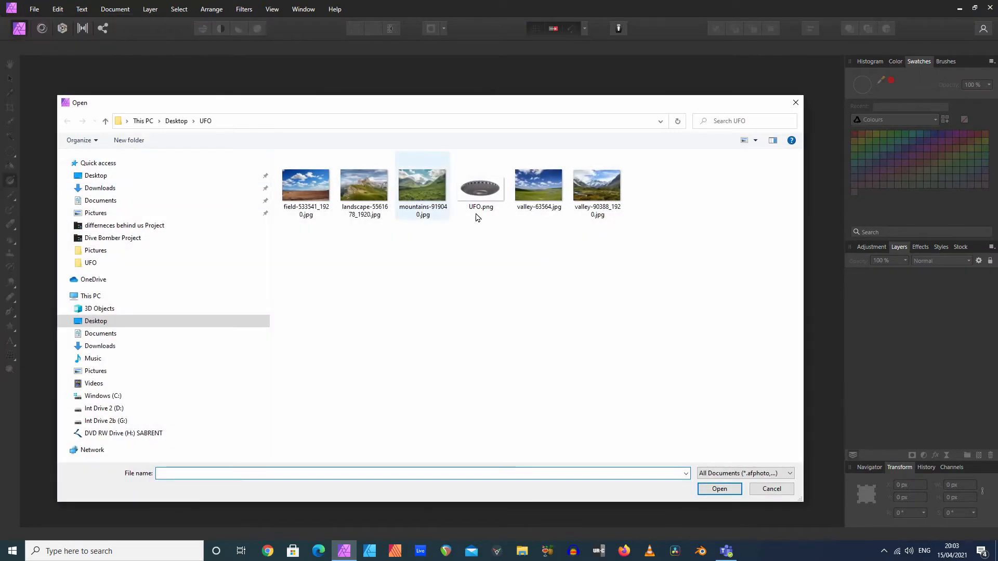
left_click(536, 195)
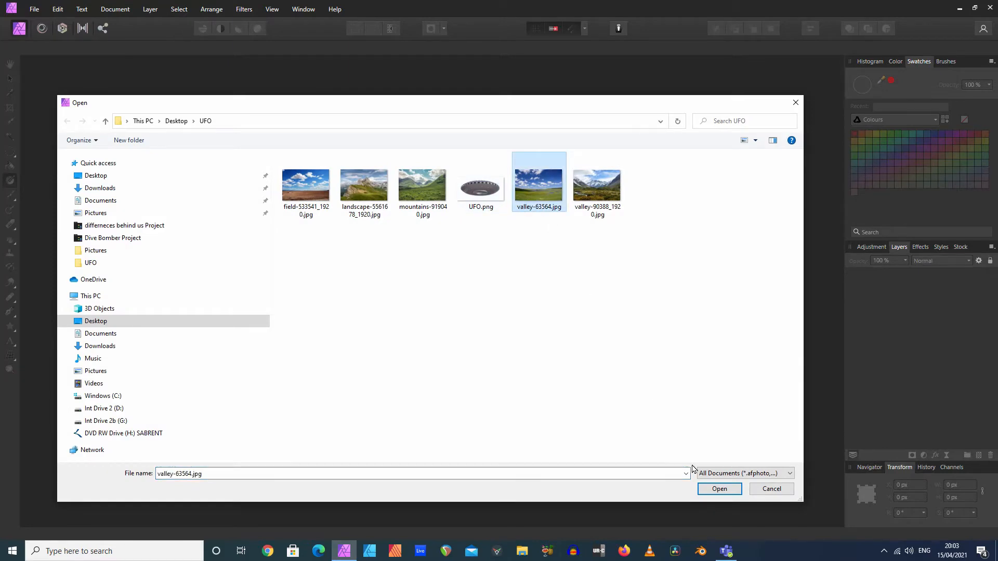
left_click(709, 489)
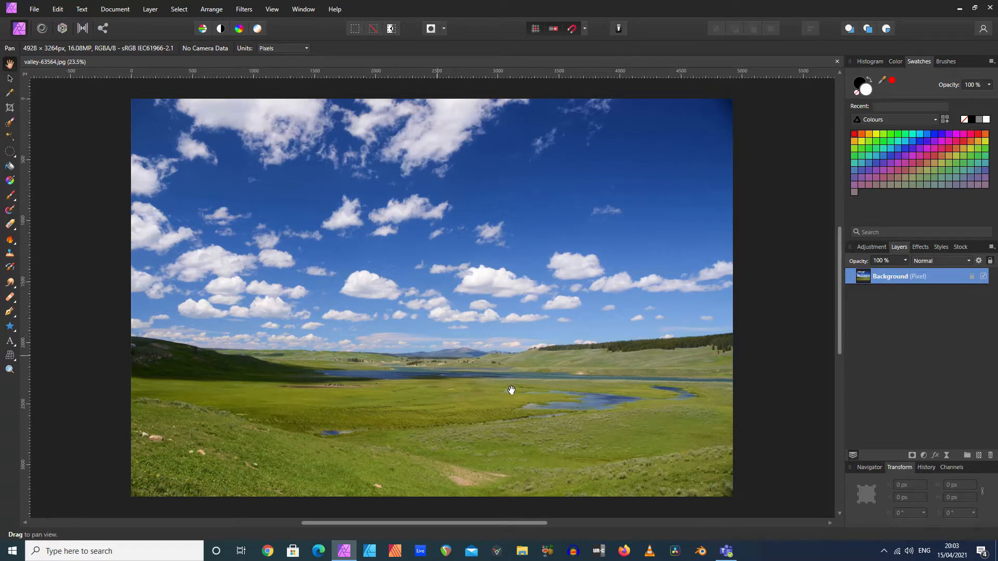
Place UFO.png at about 2462 × 1231 px and move it to the upper right part of the photo's sky
key("v")
key("ctrl+d")
left_click(32, 9)
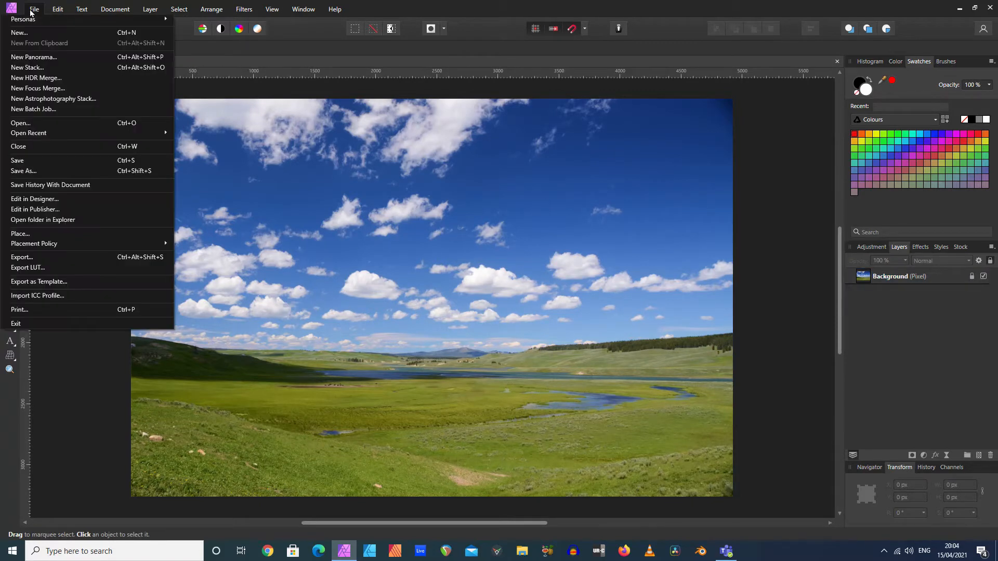
left_click(52, 237)
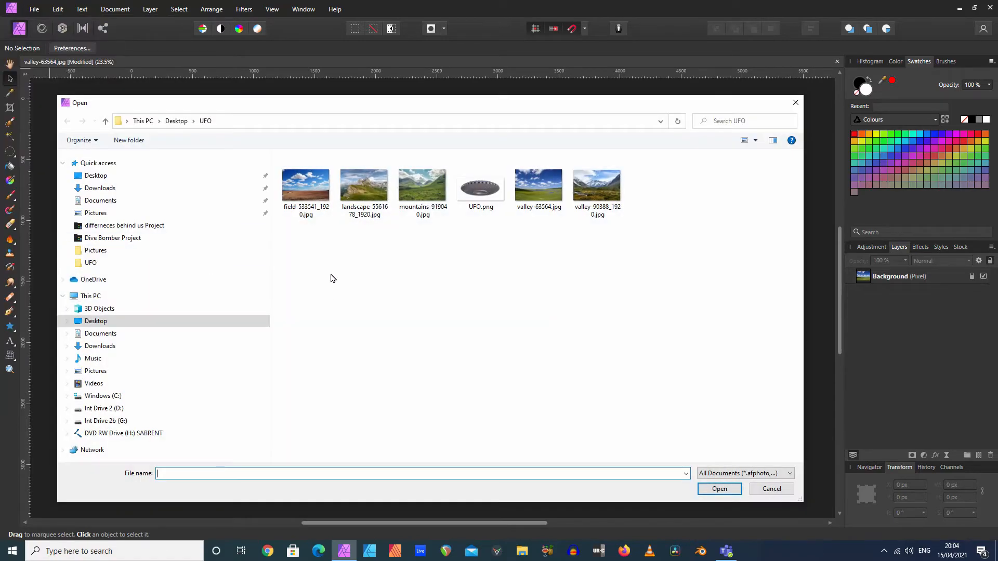
left_click(486, 193)
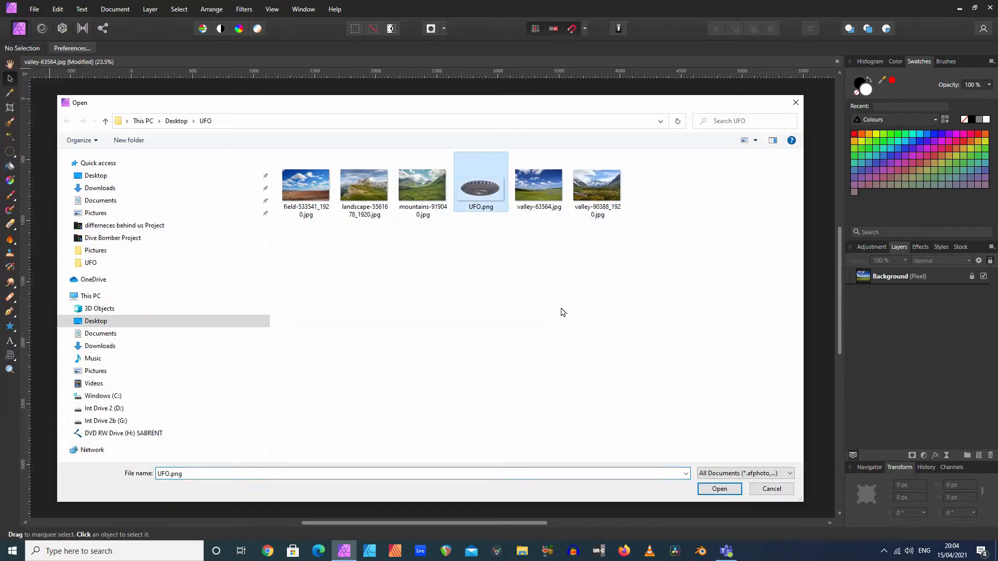
left_click(718, 489)
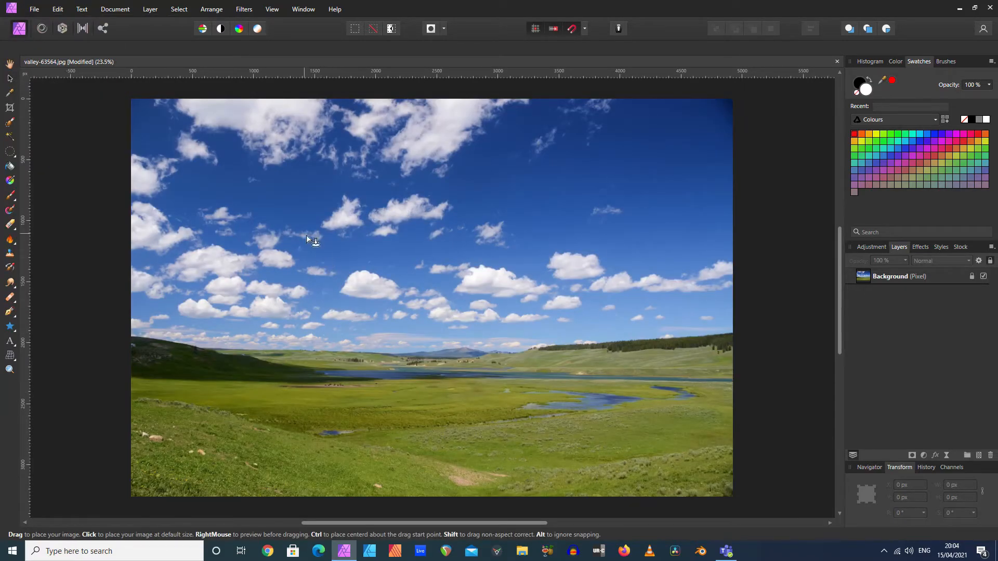
left_click_drag(306, 235, 615, 368)
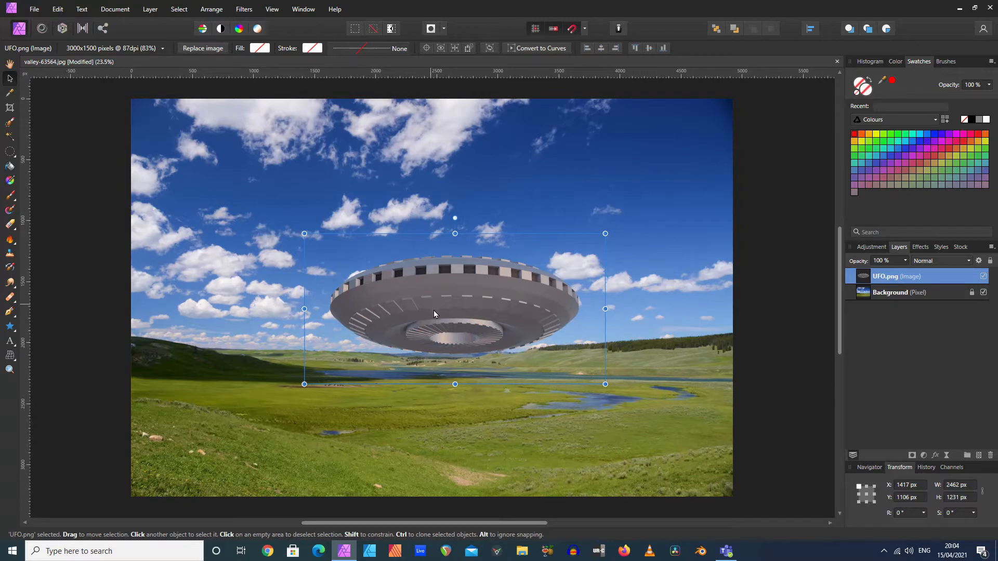
left_click_drag(433, 310, 541, 199)
left_click(489, 276)
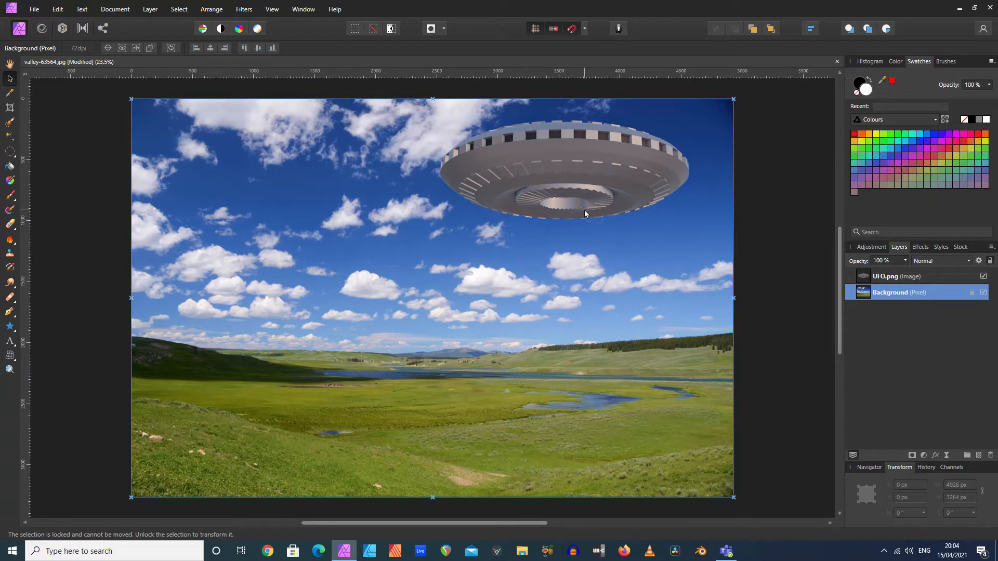
Add a single empty pixel layer above the UFO image, deleting the surplus one
left_click(872, 278)
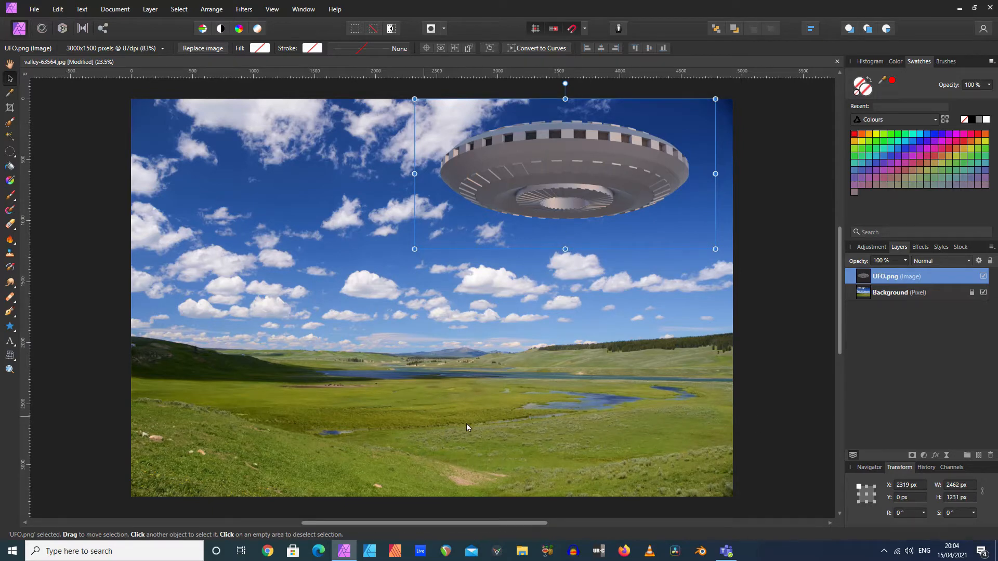
left_click(979, 456)
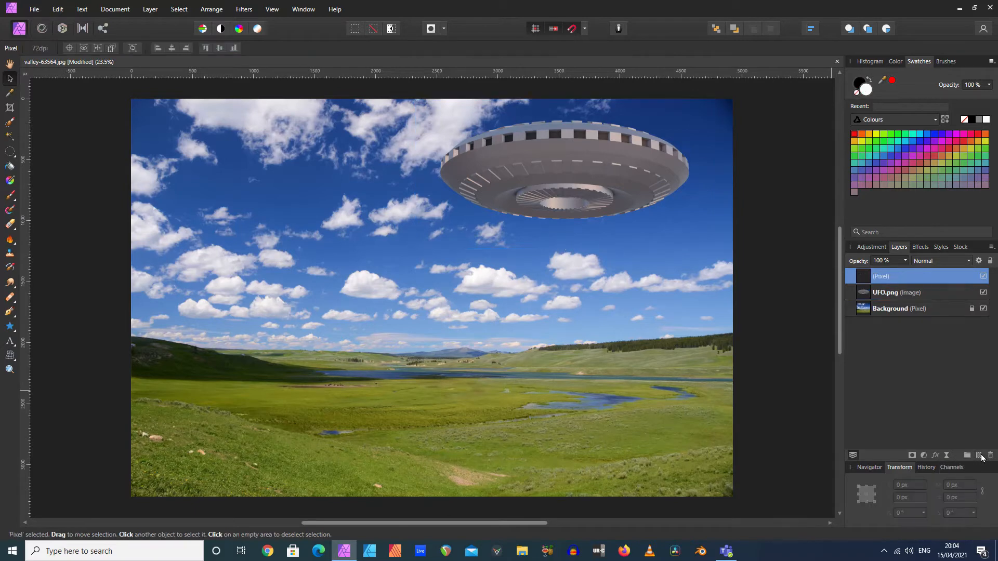
left_click(979, 456)
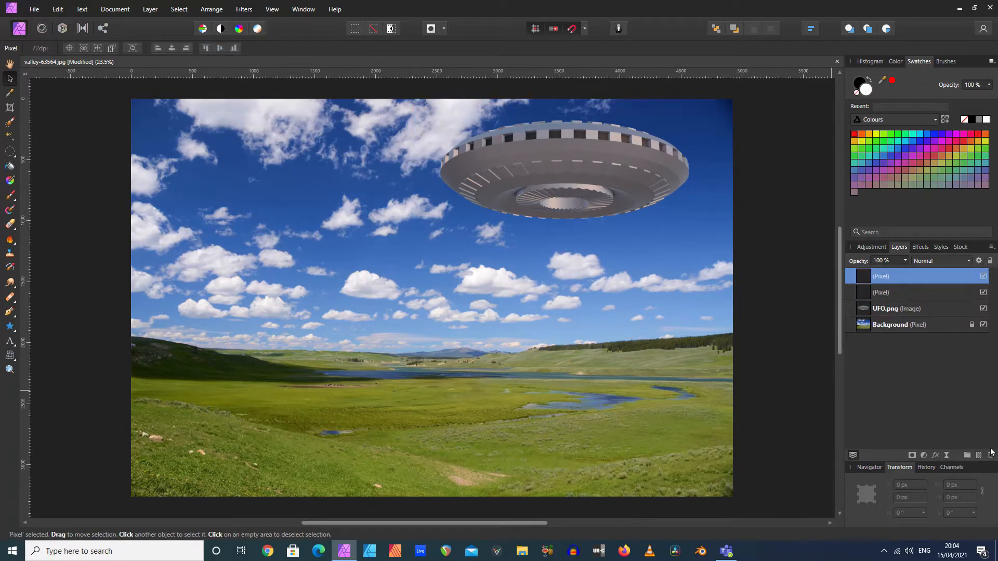
left_click(991, 455)
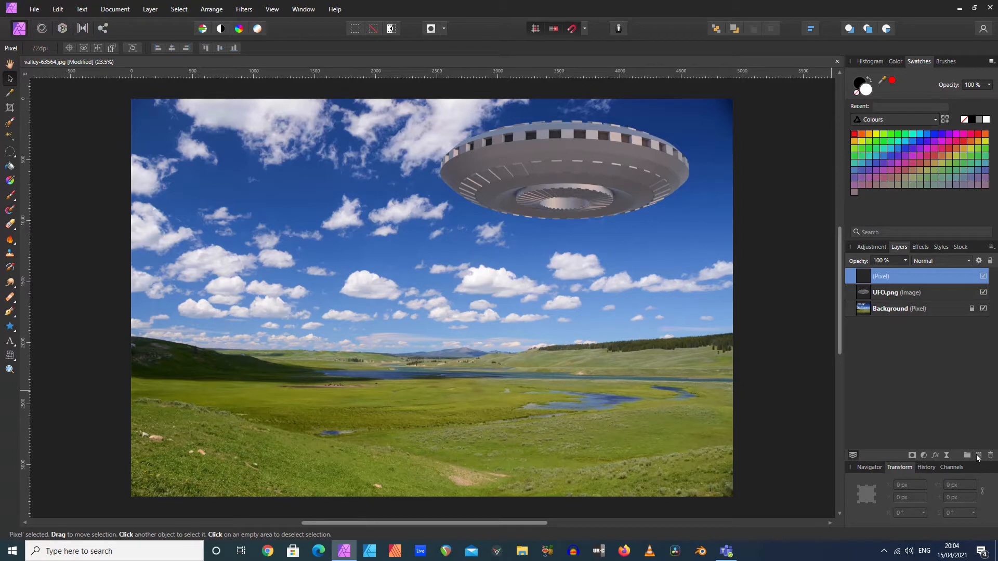
Draw an elliptical selection about 1846 × 400 px on the grass below the UFO
left_click(10, 151)
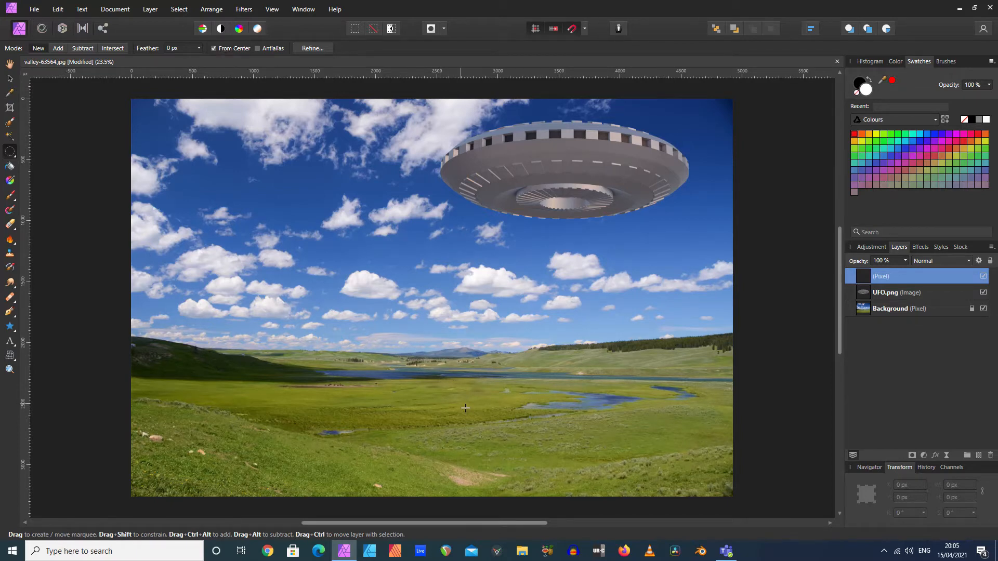
left_click_drag(465, 409, 563, 427)
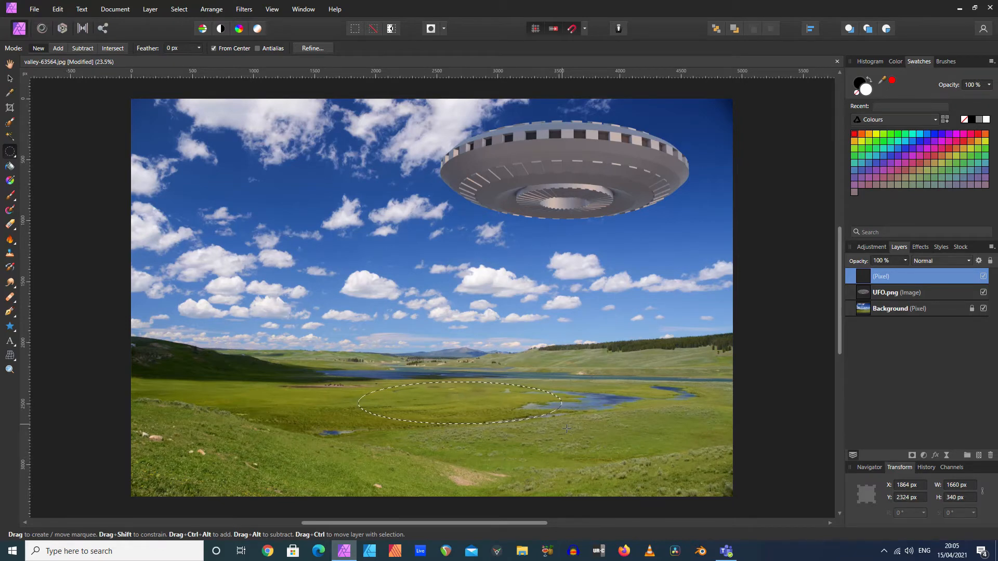
left_click_drag(566, 429, 577, 432)
left_click_drag(533, 429, 532, 439)
Feather the elliptical selection with a radius of about 78.2 px
left_click(179, 10)
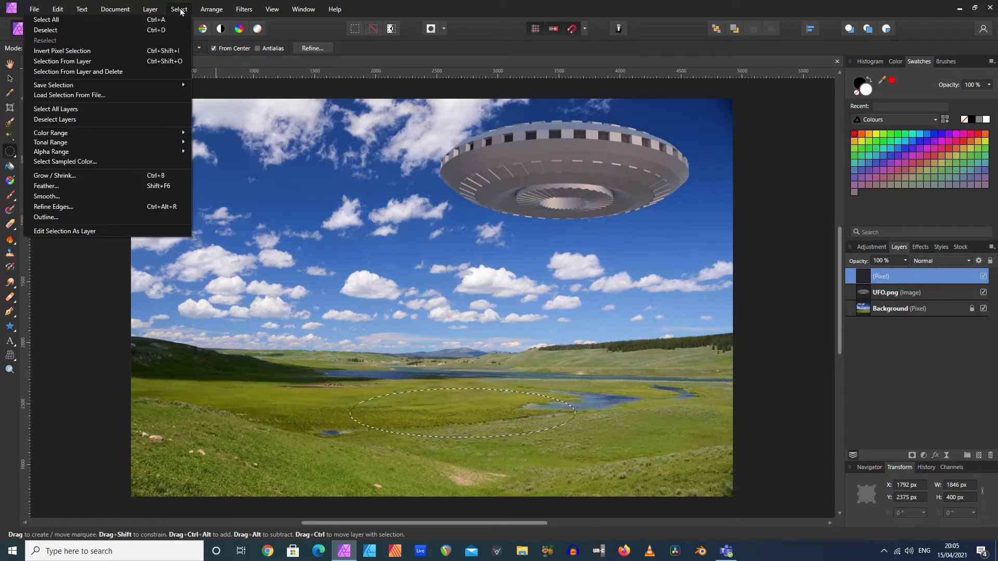
left_click(65, 187)
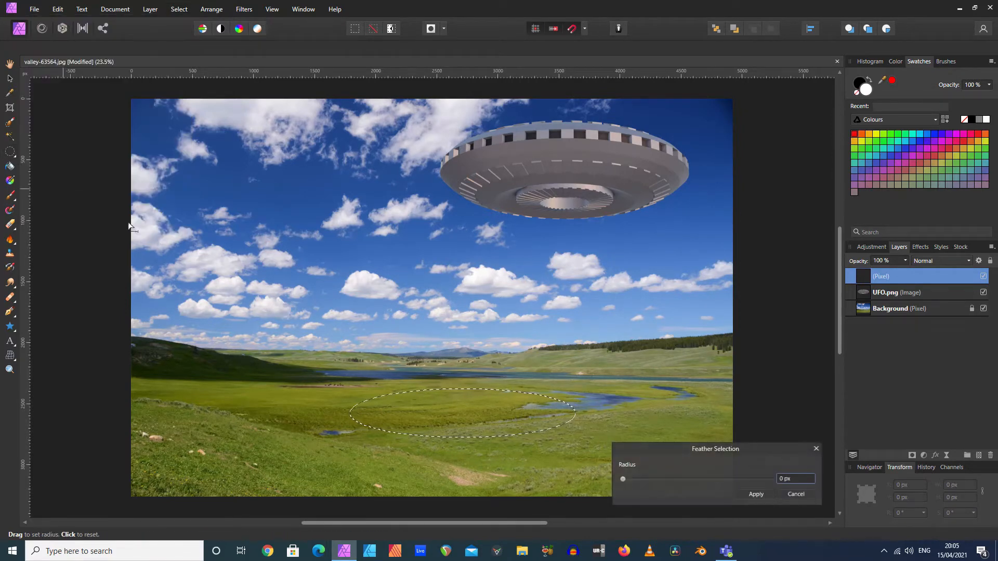
left_click_drag(622, 479, 634, 481)
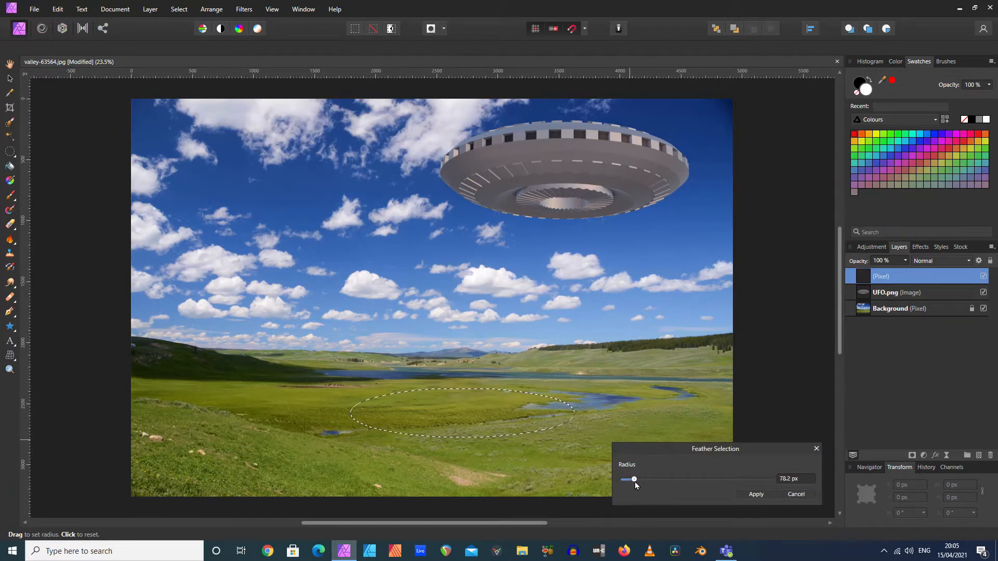
left_click(758, 494)
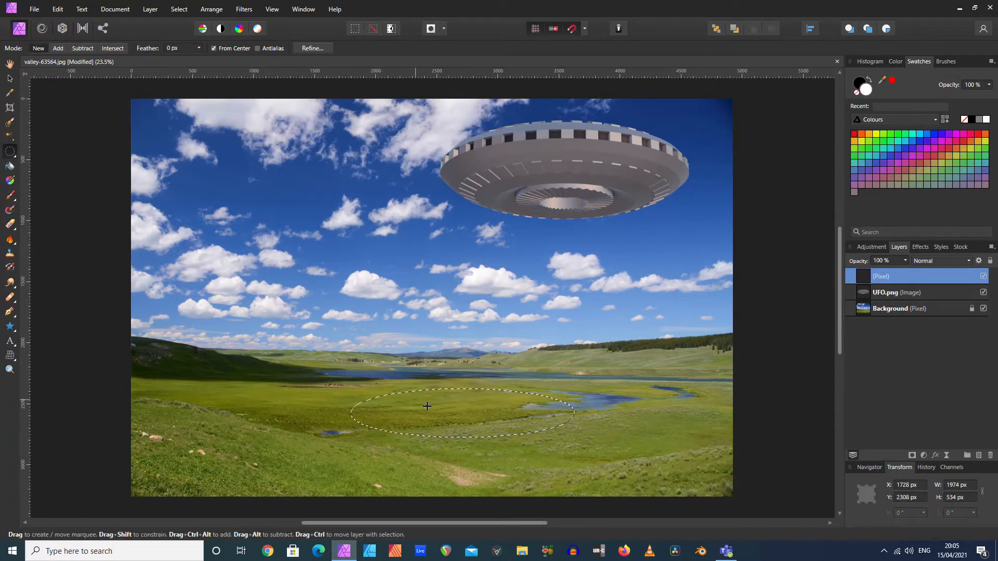
Flood fill the feathered ellipse with black on the new pixel layer and clear the selection
left_click(10, 166)
left_click(973, 120)
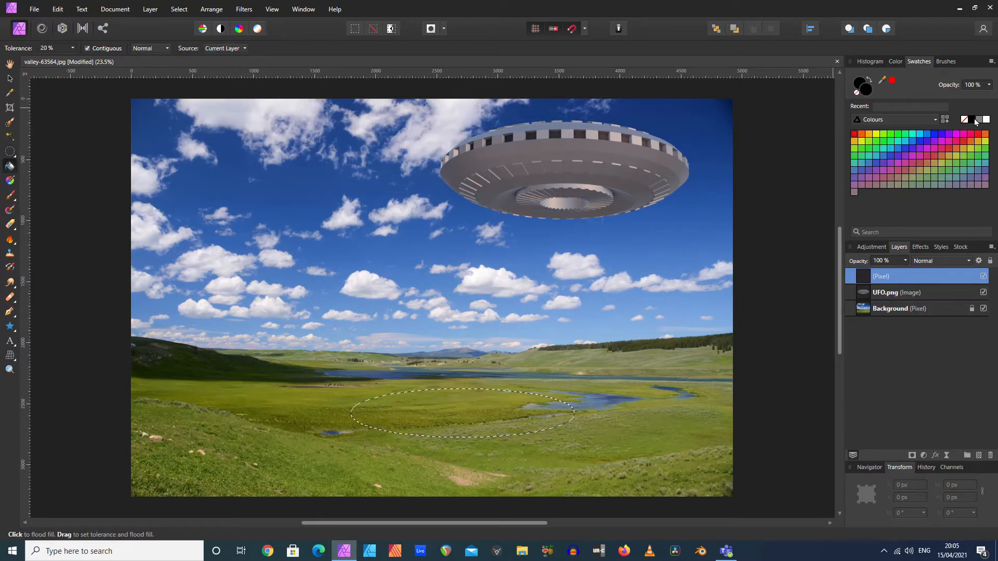
left_click(423, 409)
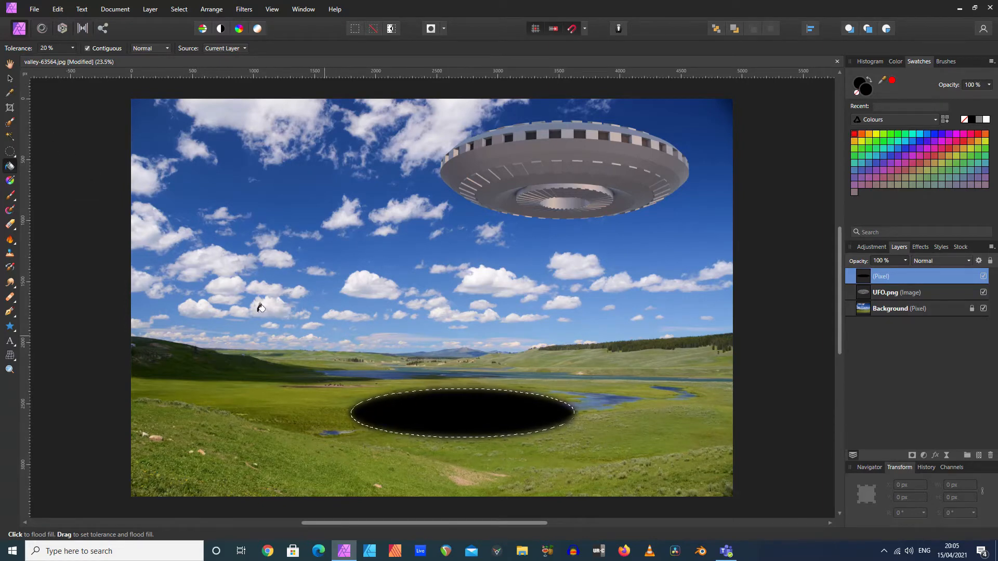
left_click(10, 151)
left_click(76, 206)
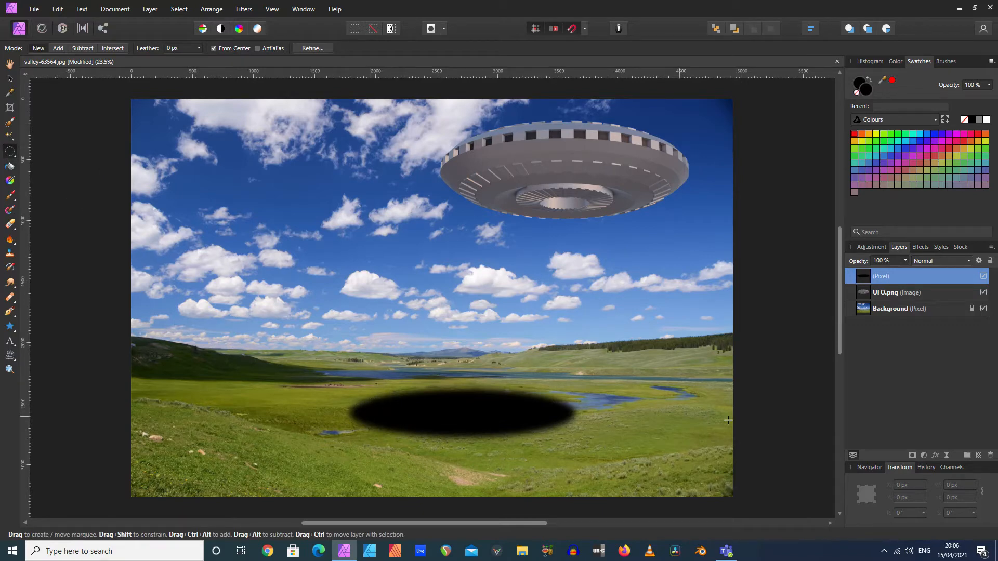
Enlarge the black shadow ellipse on the grass to about 2294 × 678 px
left_click(10, 78)
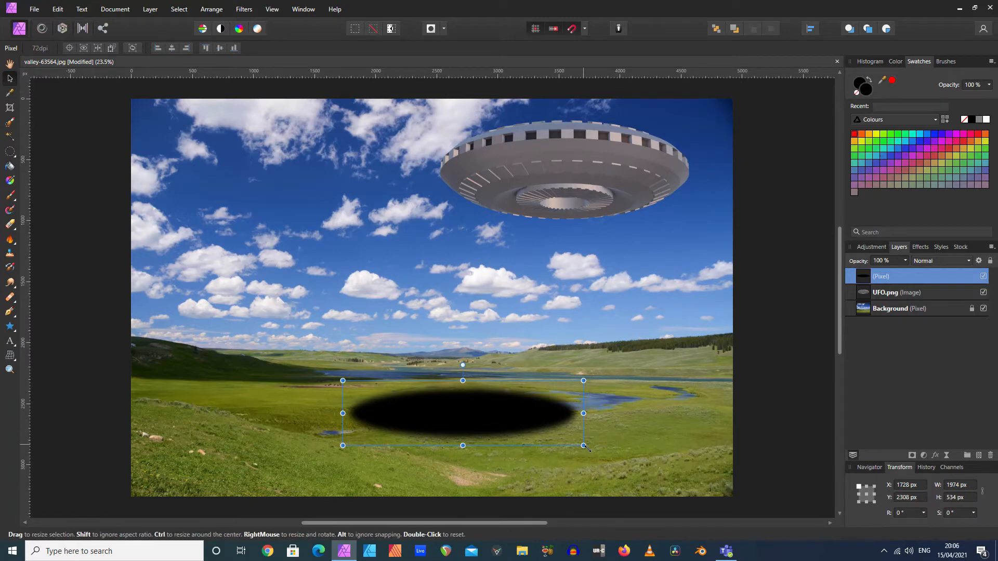
left_click_drag(583, 445, 607, 452)
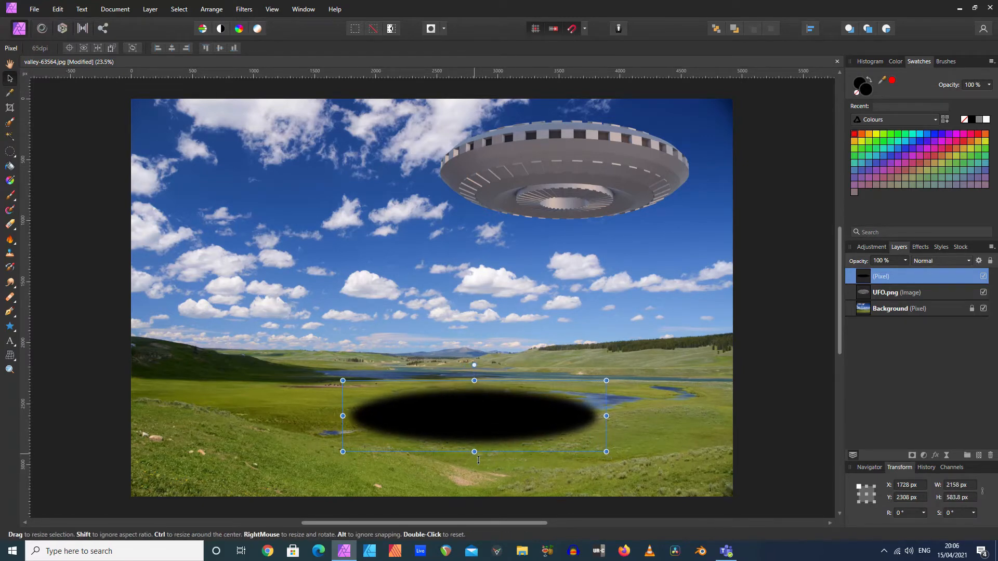
mouse_move(474, 451)
left_mouse_down()
mouse_move(476, 472)
mouse_move(474, 457)
left_mouse_up()
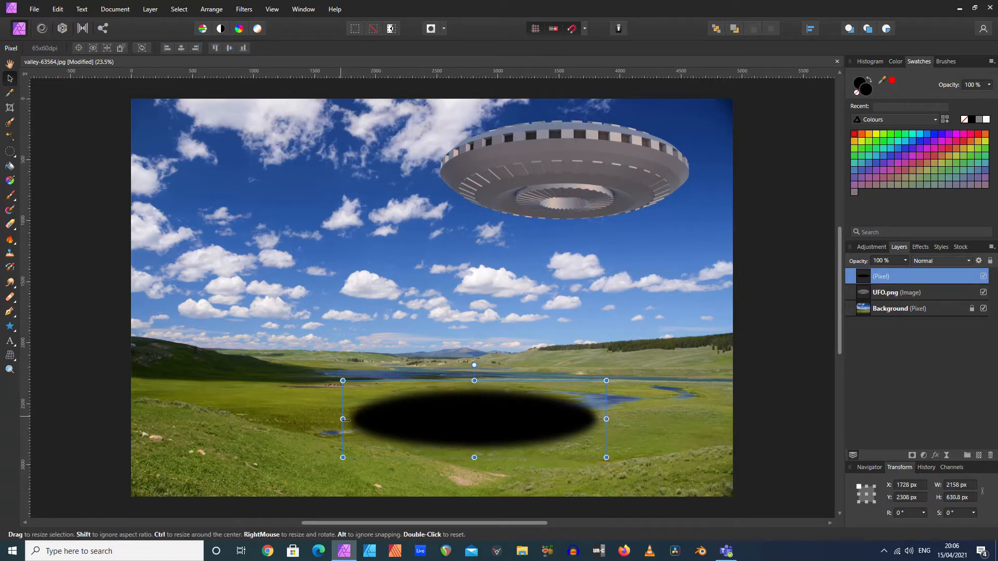
left_click_drag(344, 418, 327, 418)
left_click_drag(469, 382, 473, 377)
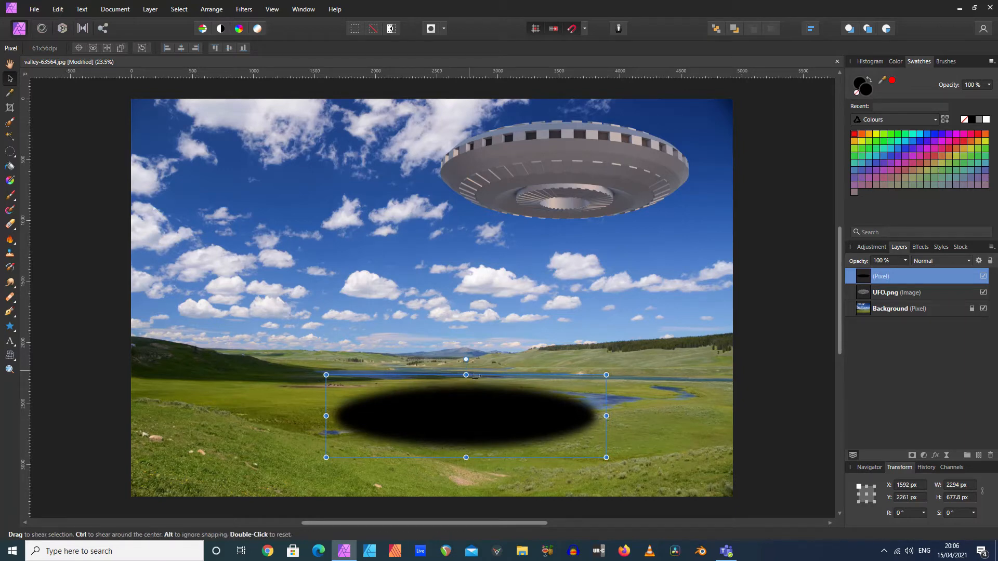
left_click(644, 374)
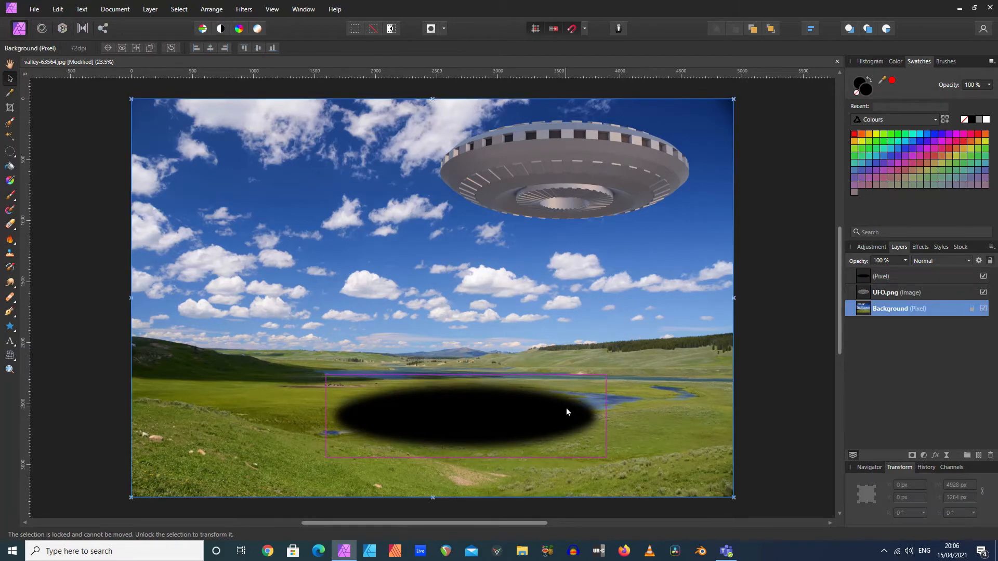
Lower the shadow layer's opacity to 75% and deselect it
left_click(863, 278)
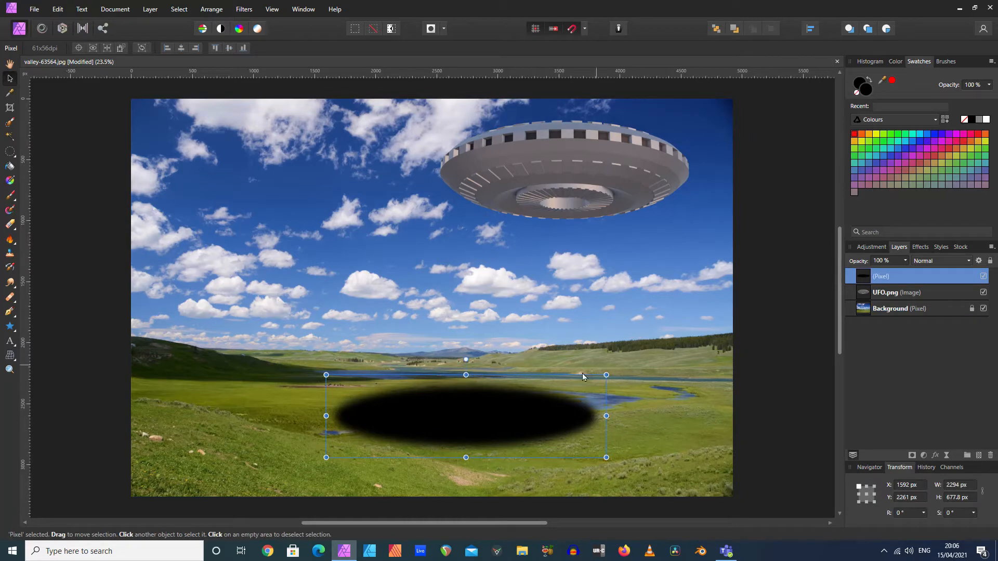
left_click(904, 260)
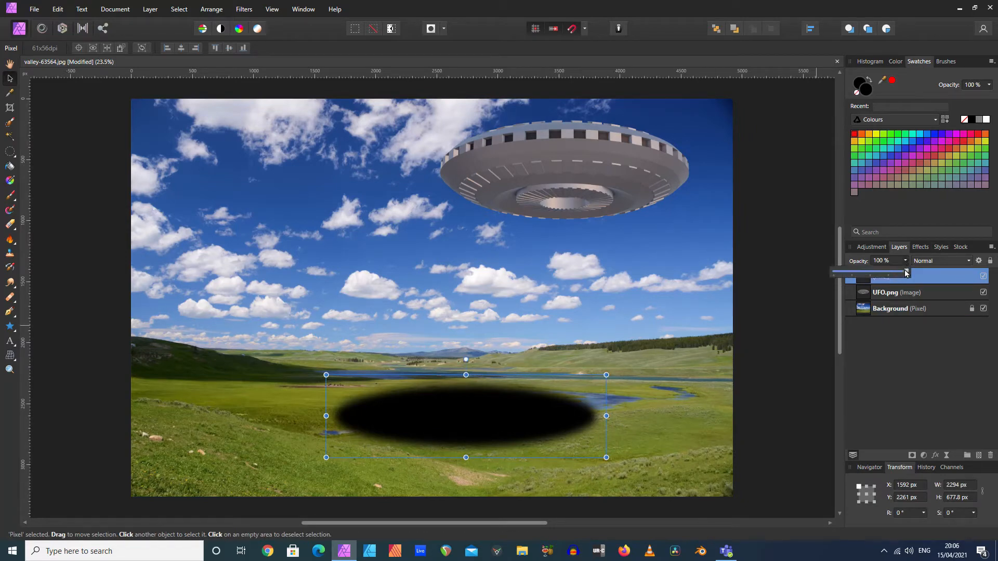
left_click_drag(906, 271, 872, 275)
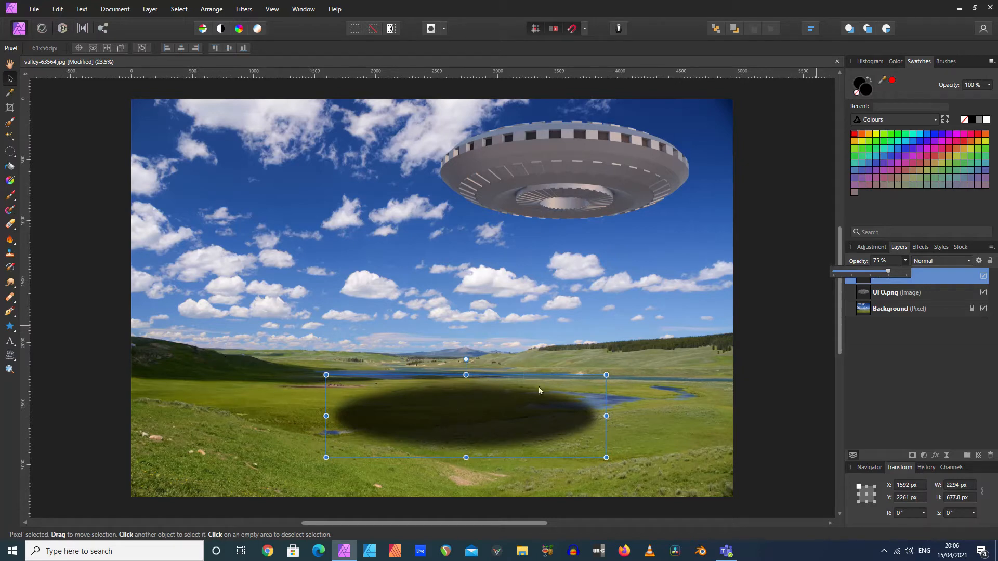
left_click(681, 383)
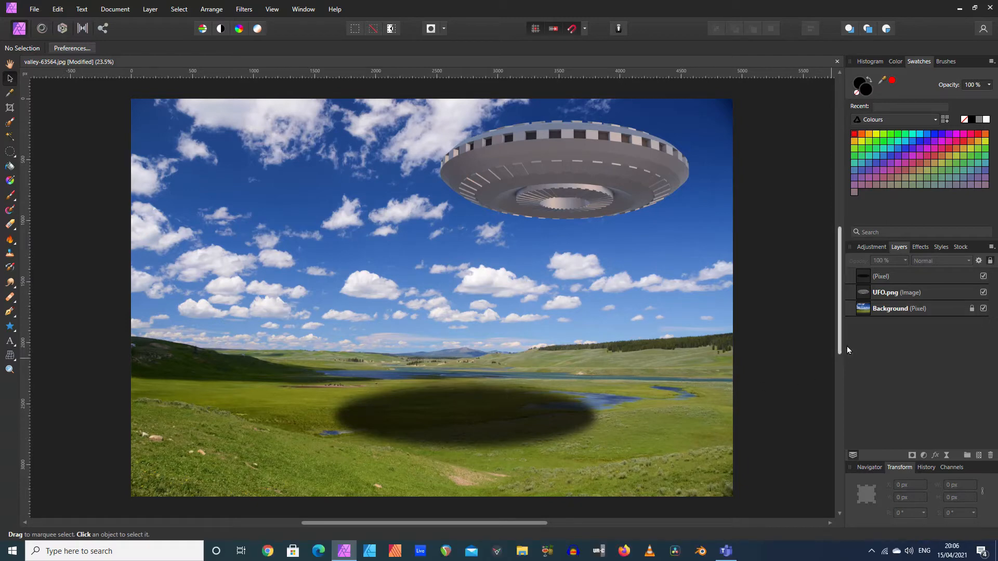
left_click(865, 281)
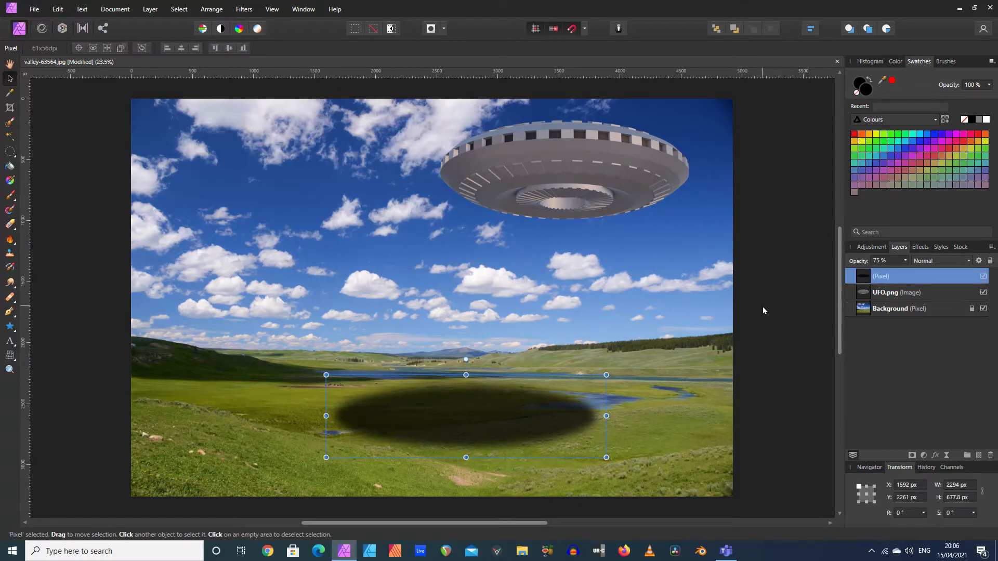
left_click(751, 321)
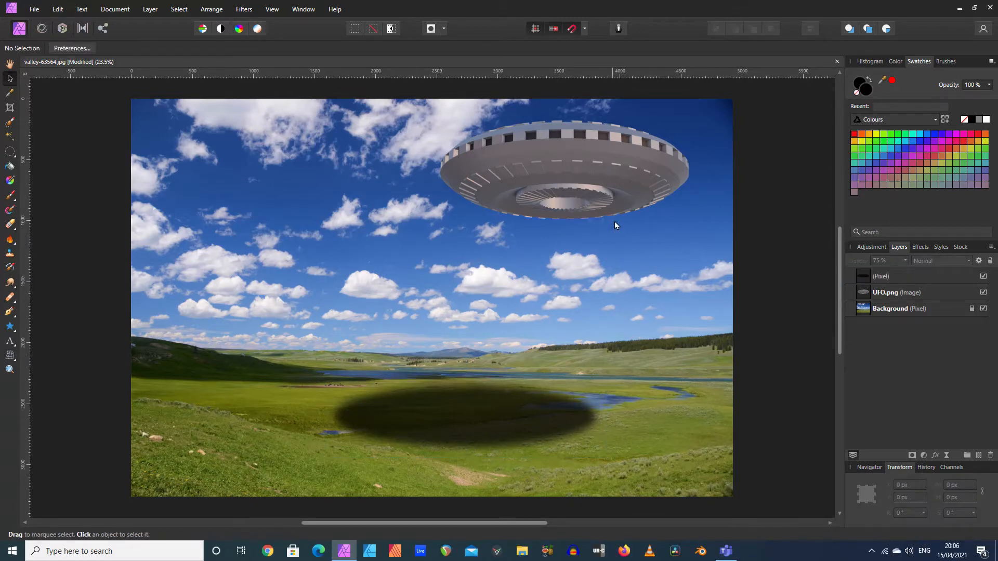
Add a default Brightness / Contrast adjustment directly above the UFO.png layer
left_click(863, 294)
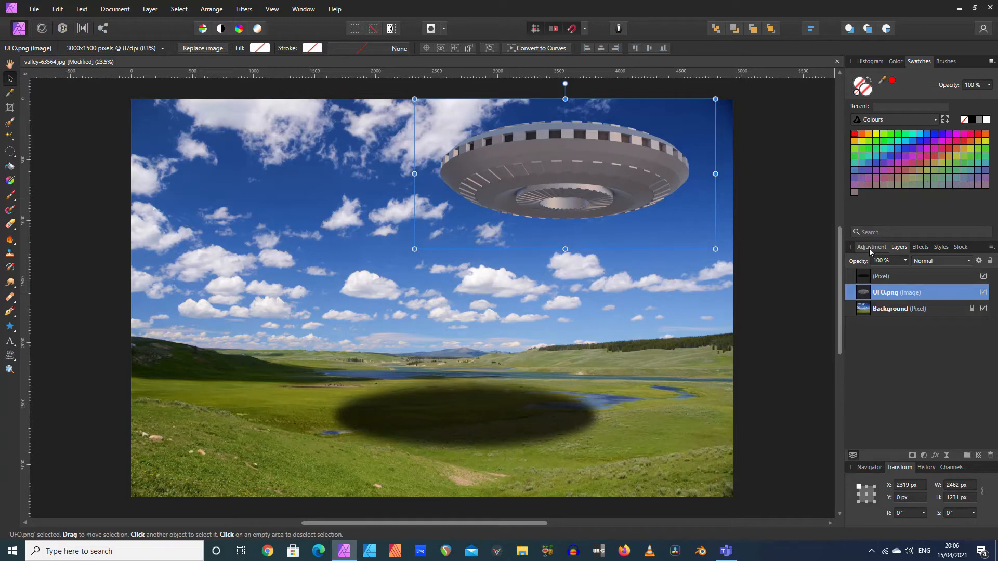
left_click(870, 247)
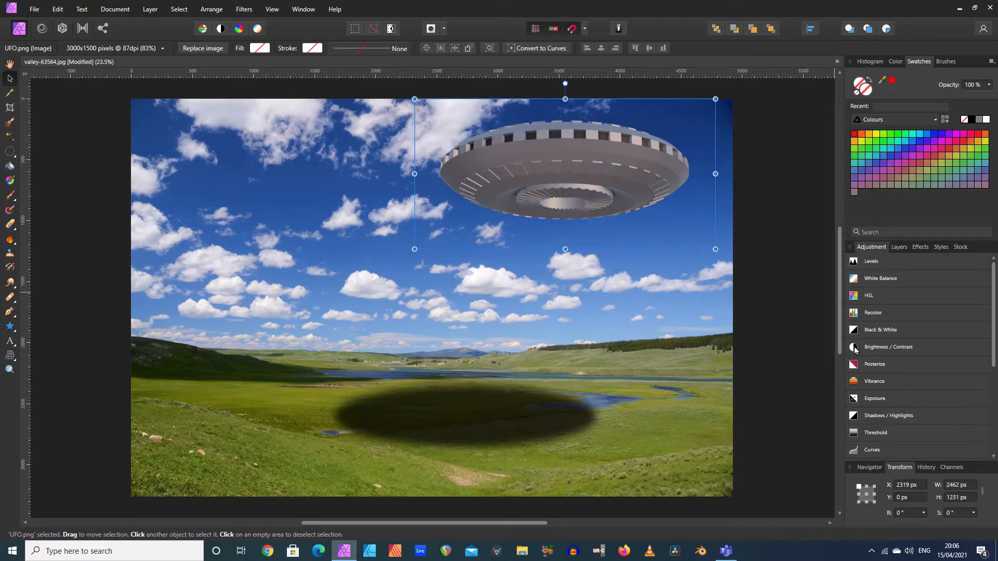
left_click(855, 347)
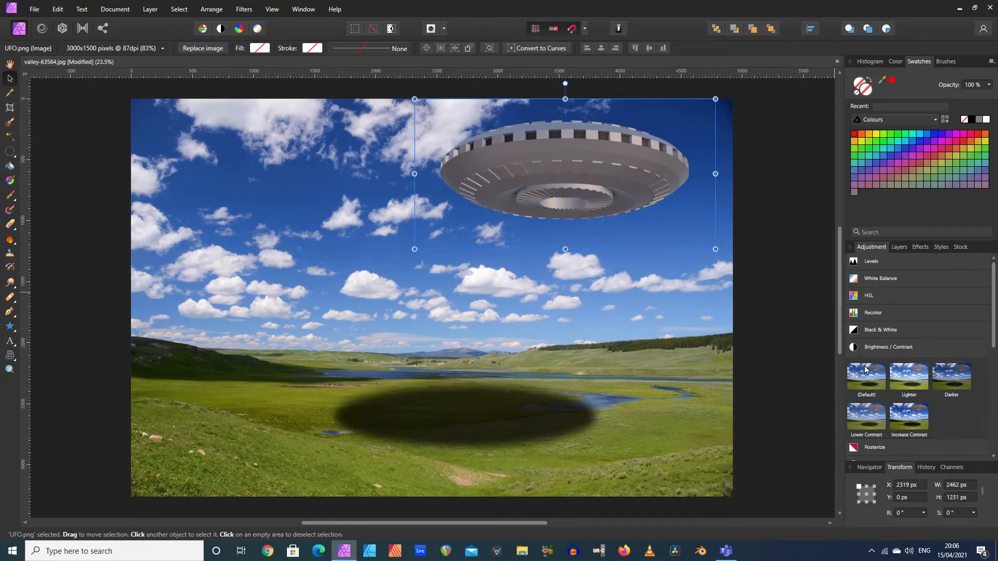
left_click(865, 370)
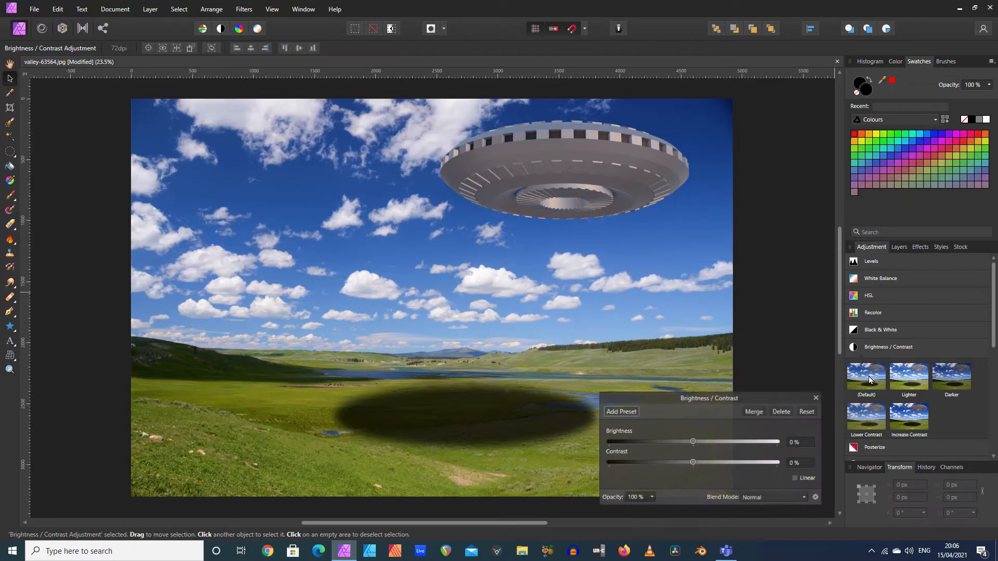
left_click(816, 398)
left_click(856, 348)
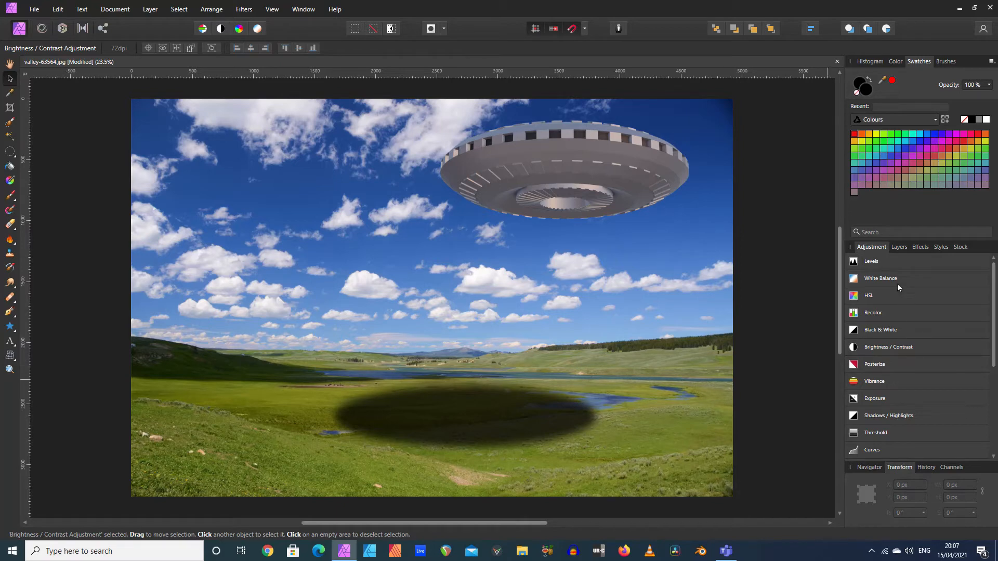
left_click(896, 249)
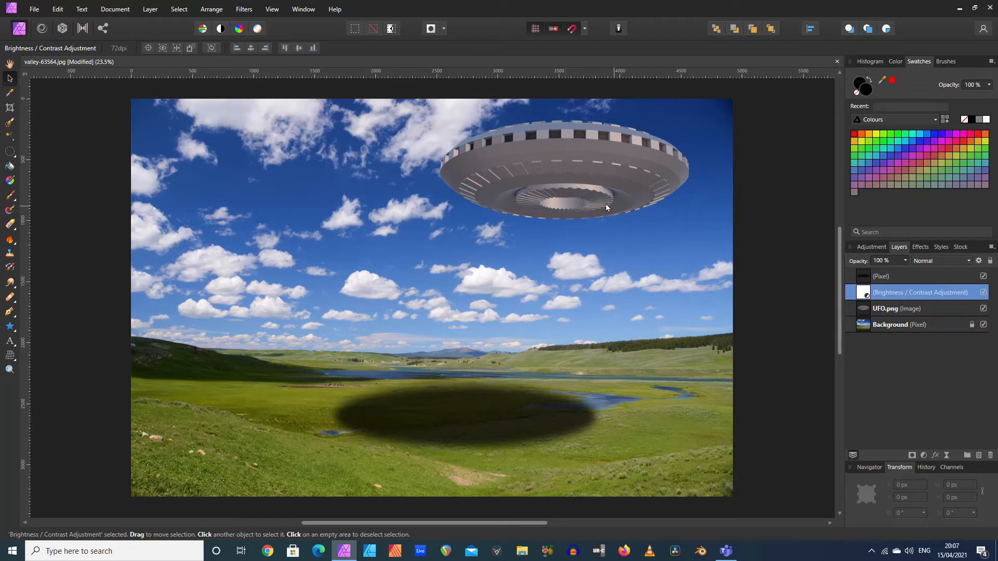
Try a higher brightness on the adjustment affecting the whole photo and reset it
double_click(866, 296)
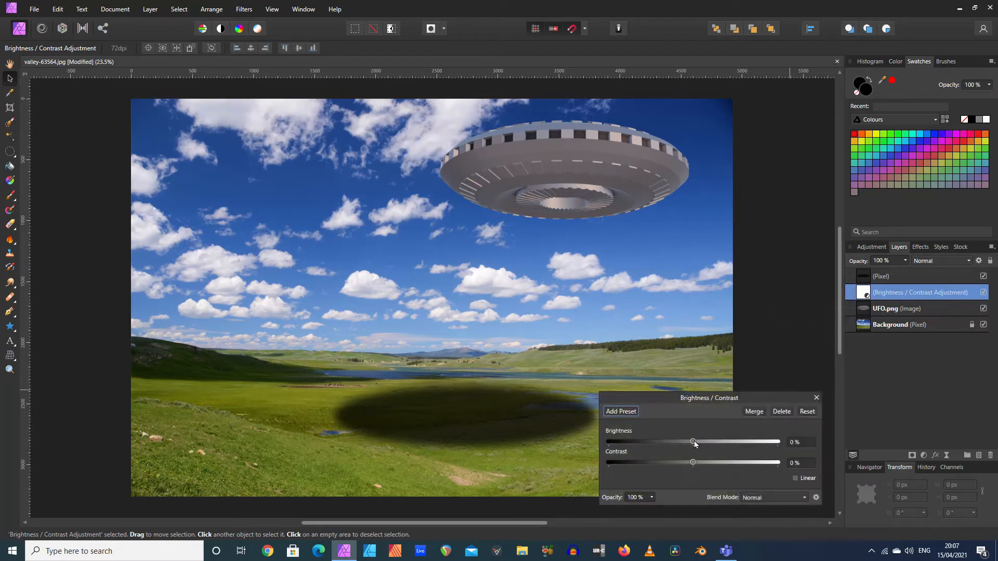
left_click_drag(695, 442, 718, 442)
left_click(807, 412)
Nest the Brightness / Contrast adjustment inside the UFO.png layer and set brightness to 35% and contrast to 21%
left_click_drag(869, 311, 869, 309)
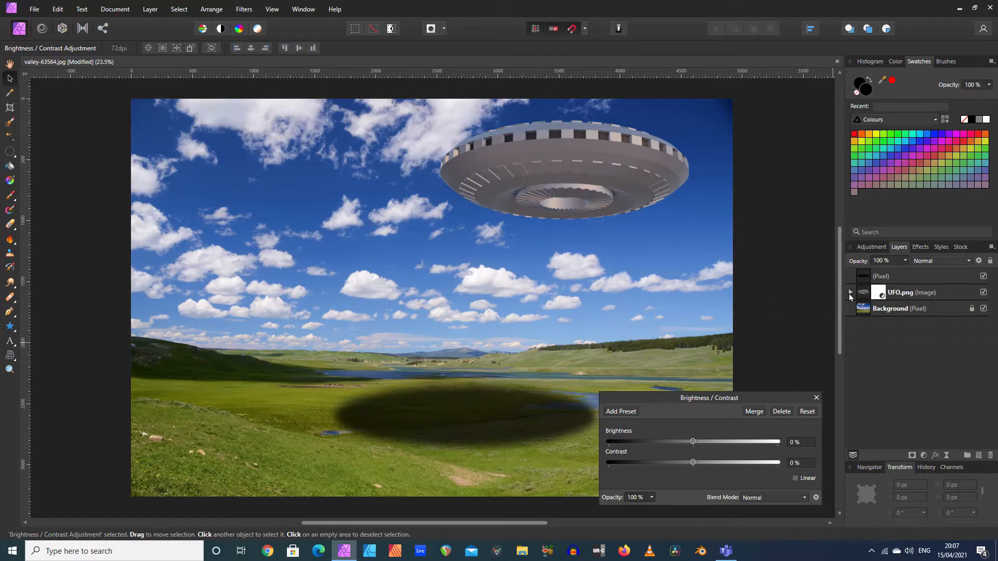
left_click(850, 294)
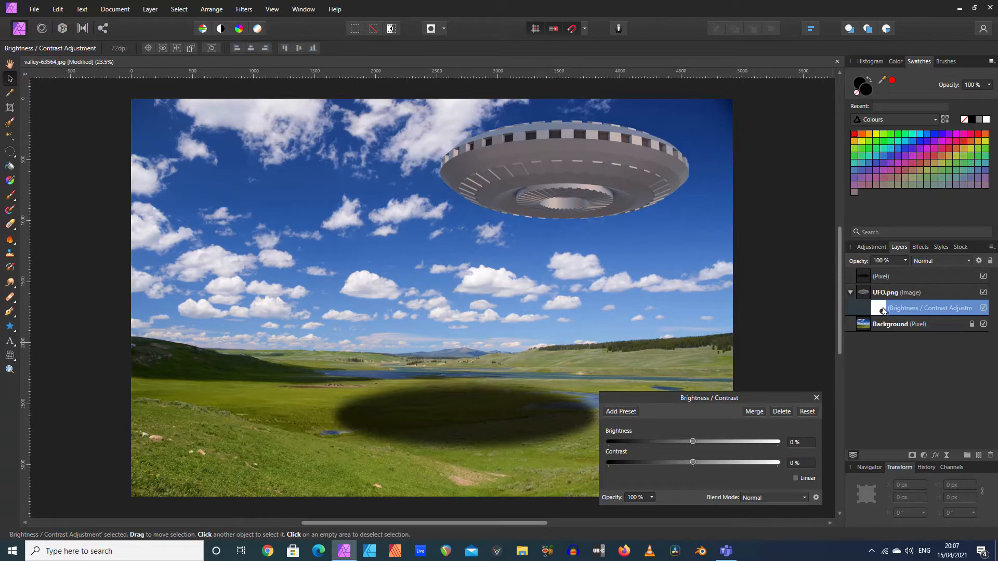
left_click_drag(697, 446, 723, 441)
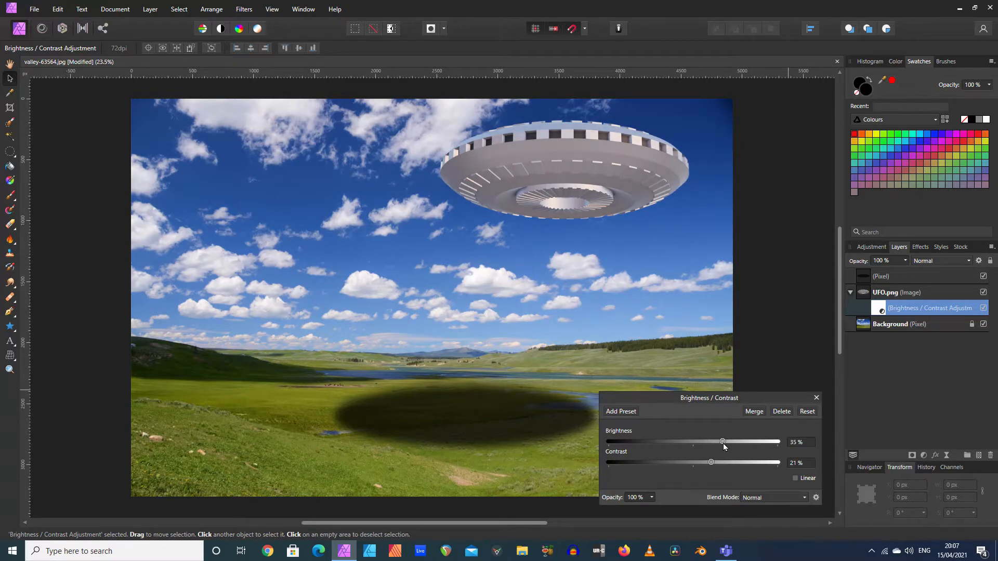
left_click(815, 398)
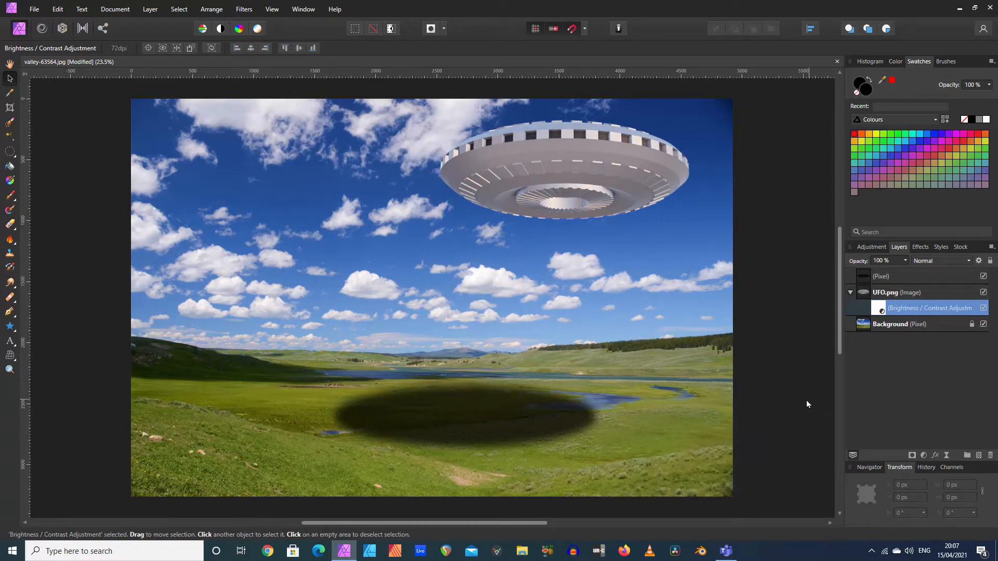
left_click(849, 294)
Create a new pixel layer above the shadow and draw an elliptical selection about 382 × 340 px over the UFO's central underside
left_click(858, 278)
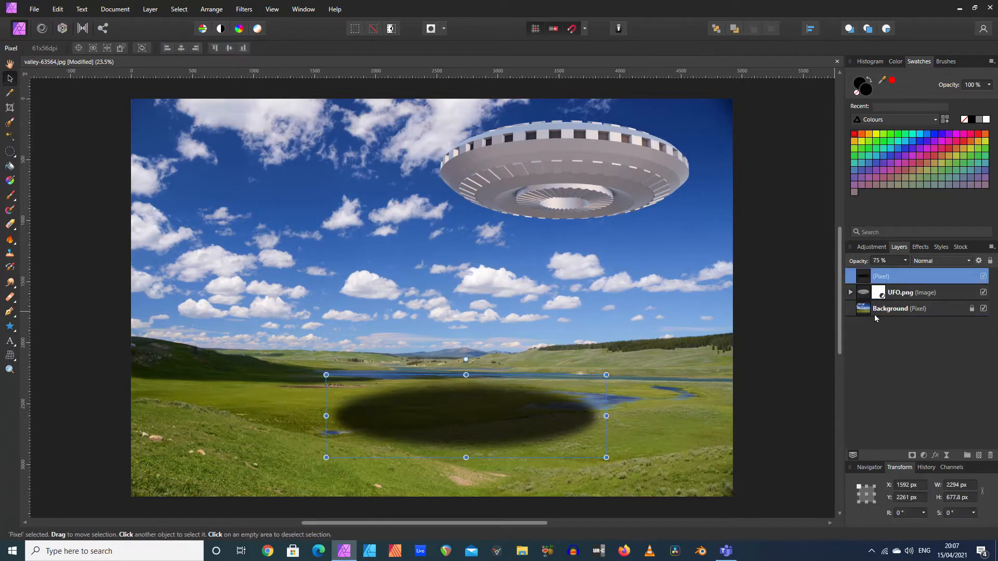
left_click(978, 455)
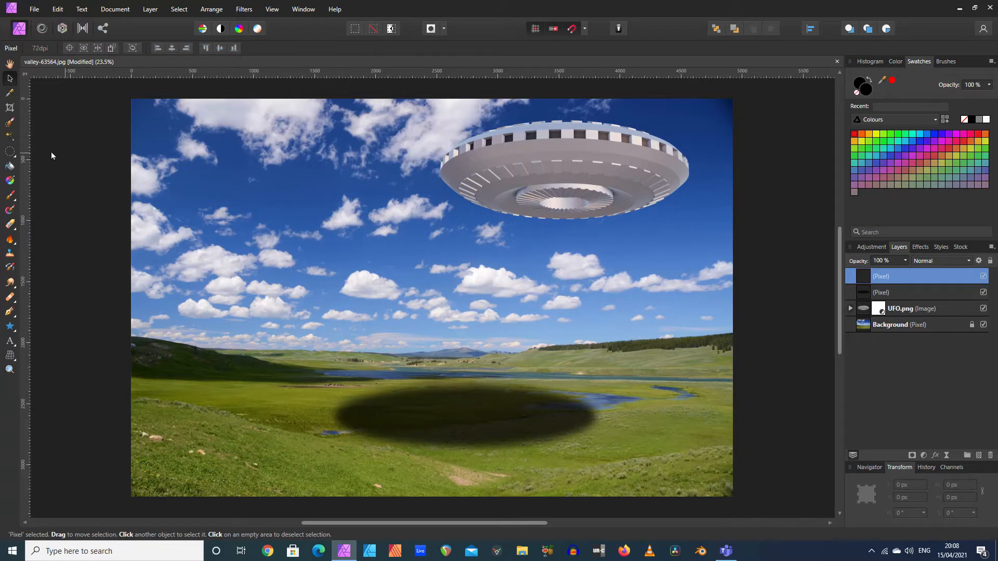
left_click(12, 153)
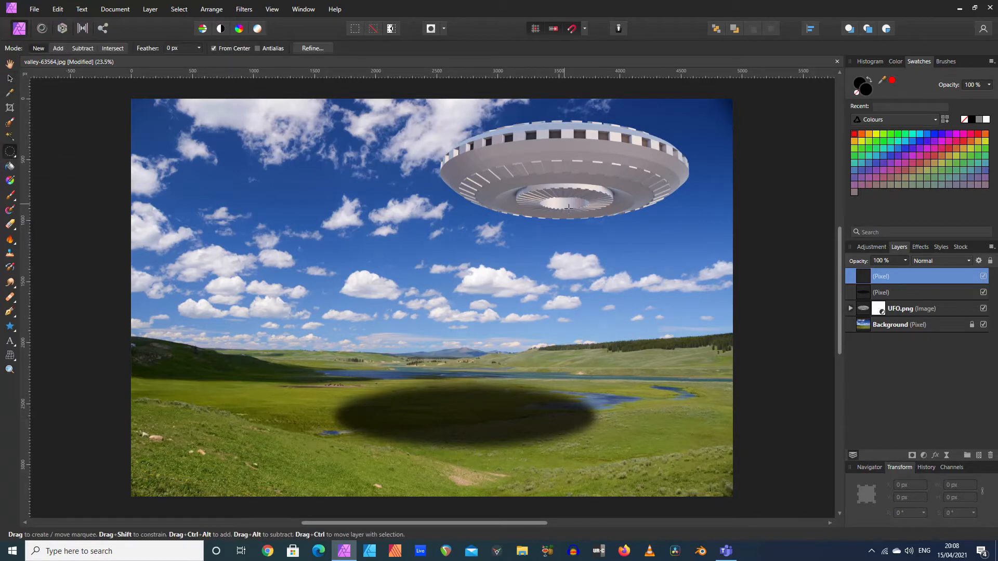
mouse_move(564, 201)
left_mouse_down()
mouse_move(593, 229)
mouse_move(556, 212)
left_mouse_up()
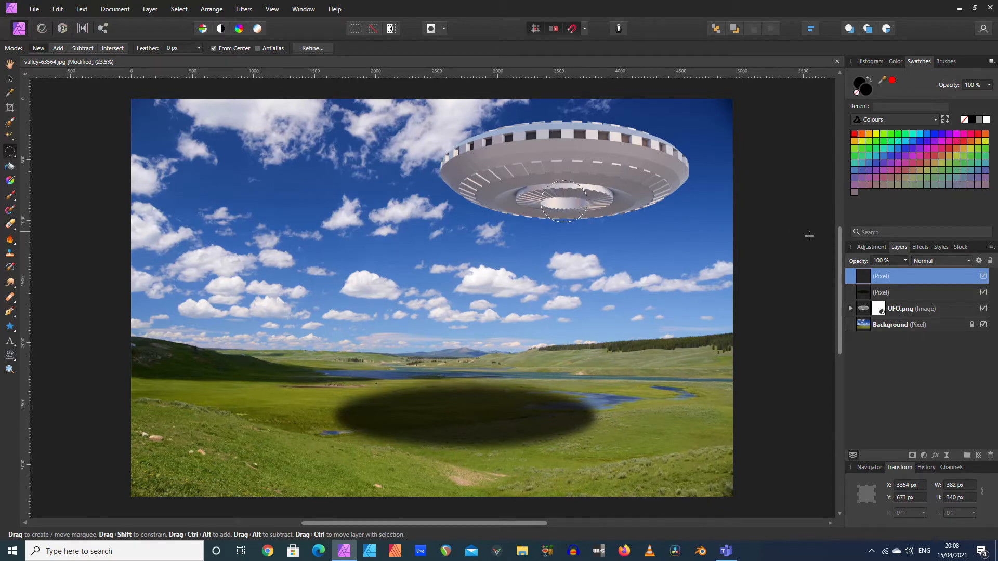
Fill the selection with an elliptical gradient radiating from its centre, with a white middle and cyan outer stop
left_click(11, 180)
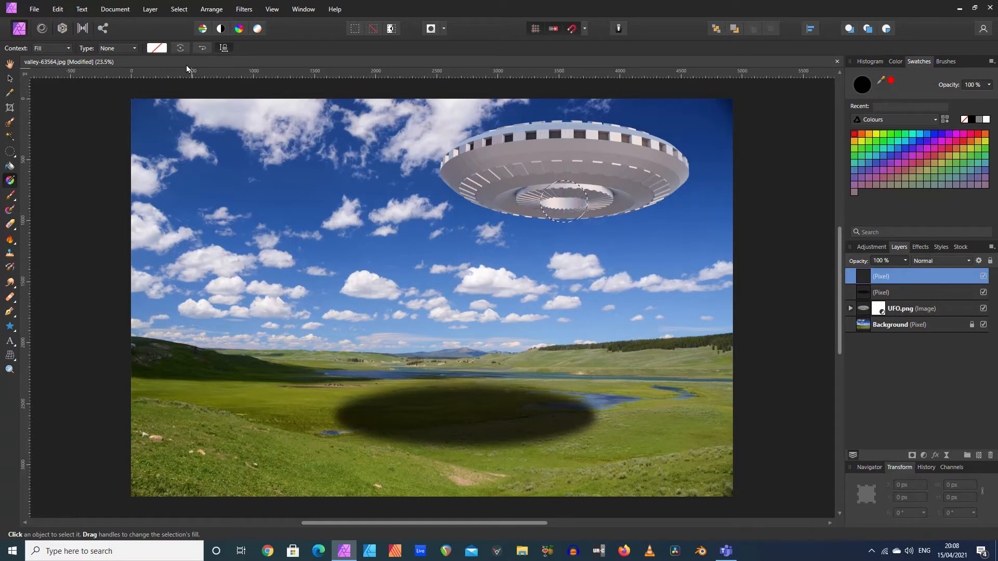
left_click(134, 49)
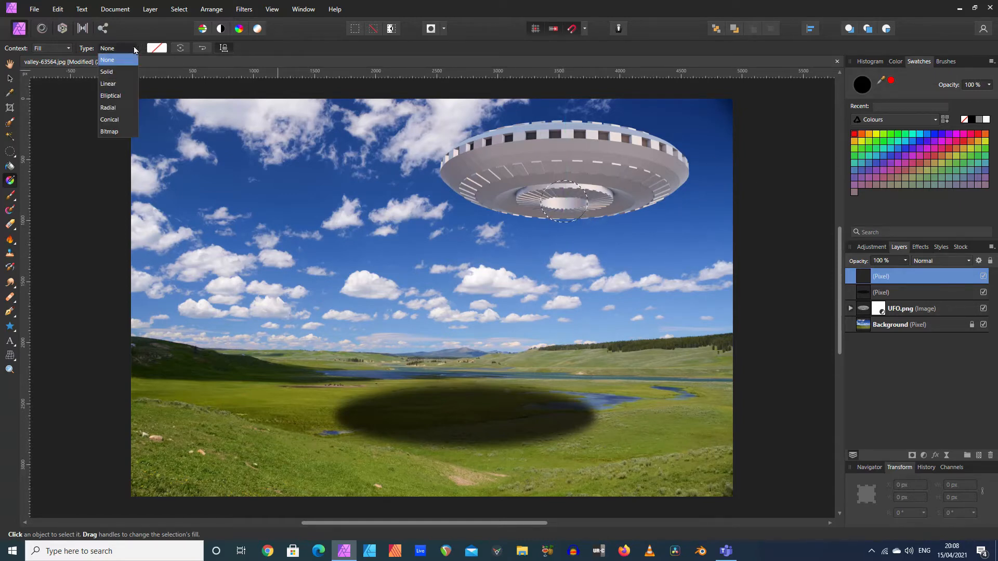
left_click(111, 96)
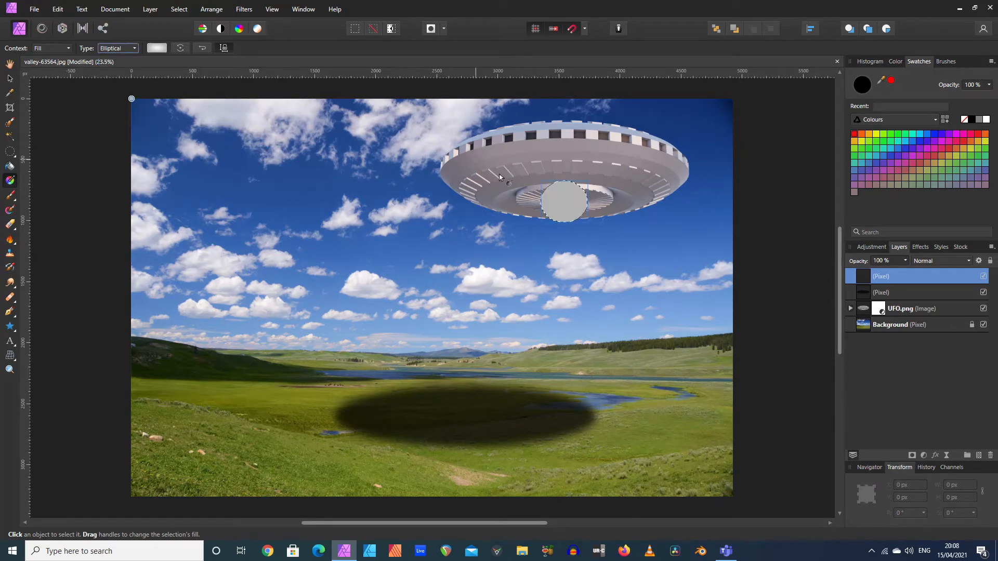
left_click_drag(580, 220, 598, 220)
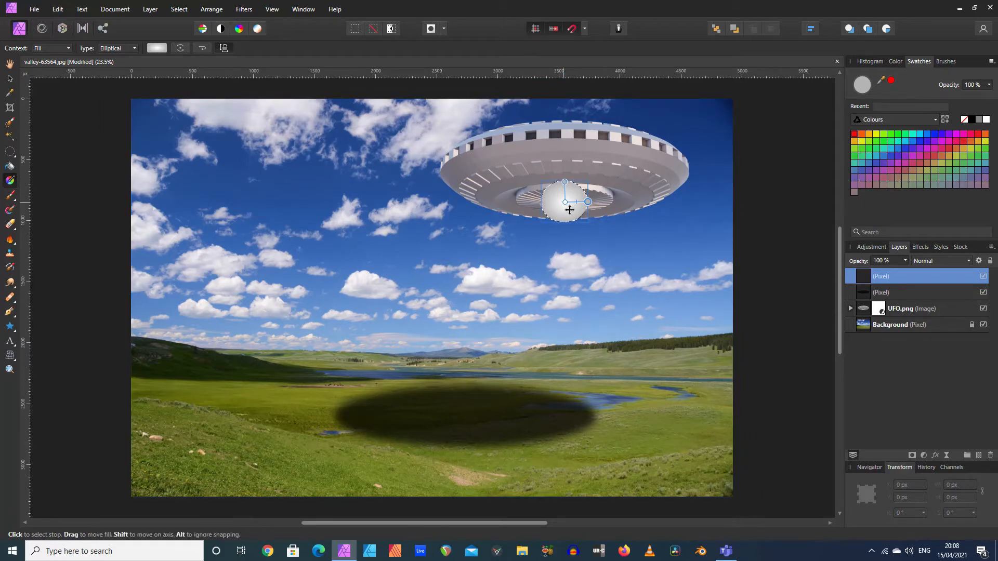
left_click_drag(588, 202, 584, 201)
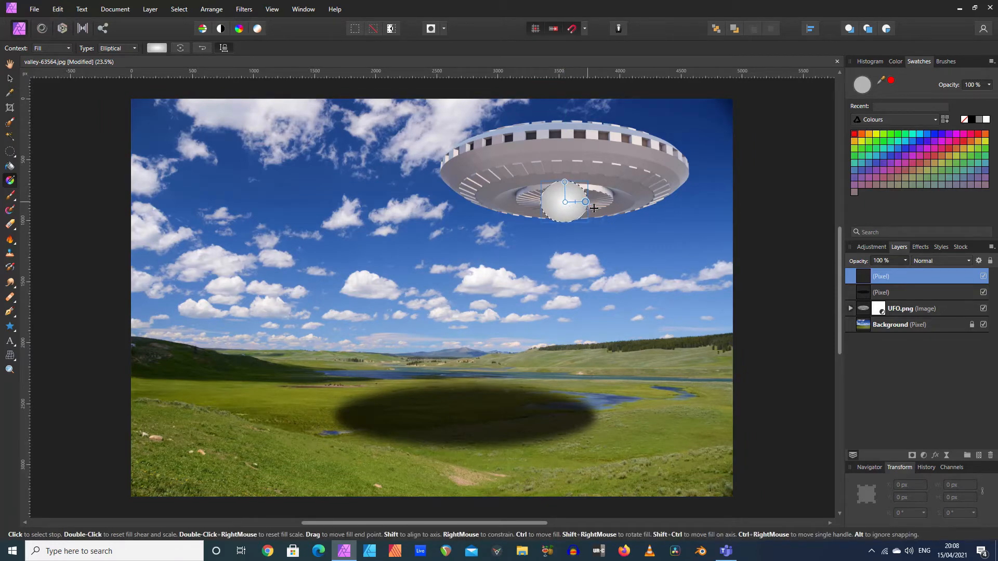
left_click(919, 135)
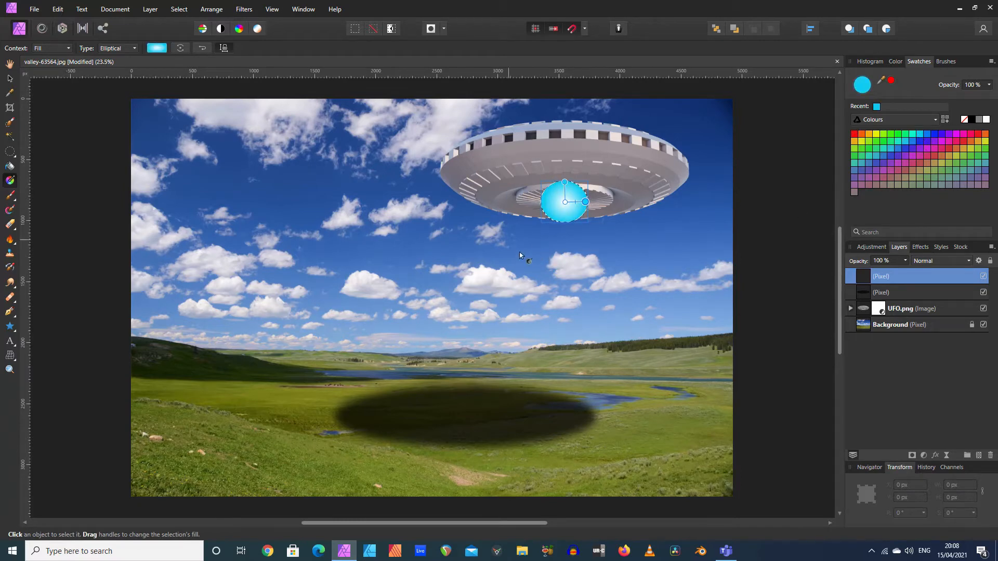
Clear the elliptical selection and select the cyan ball's pixel layer, toggling its visibility off and back on
left_click(9, 78)
left_click(90, 154)
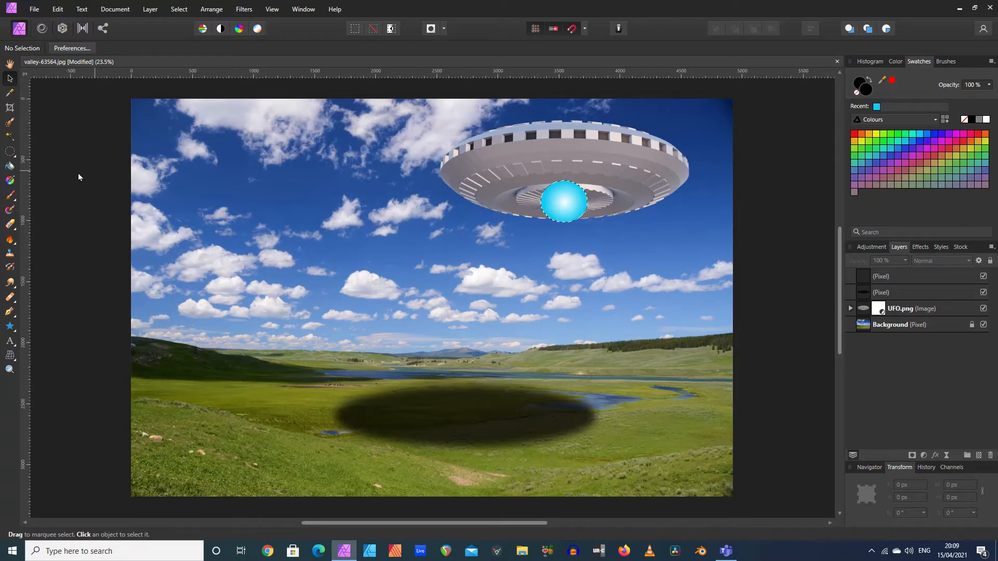
left_click(10, 151)
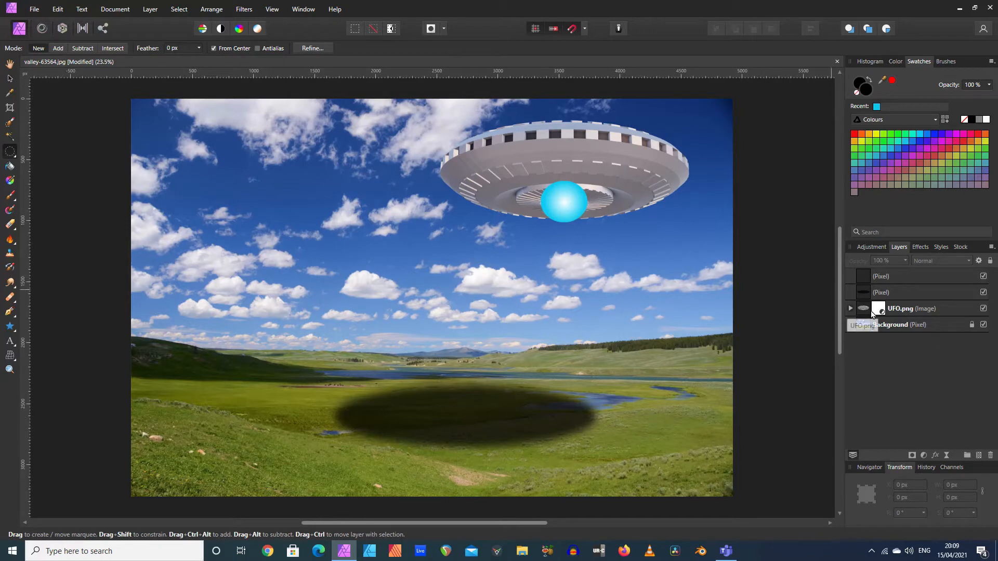
left_click(867, 276)
left_click(983, 277)
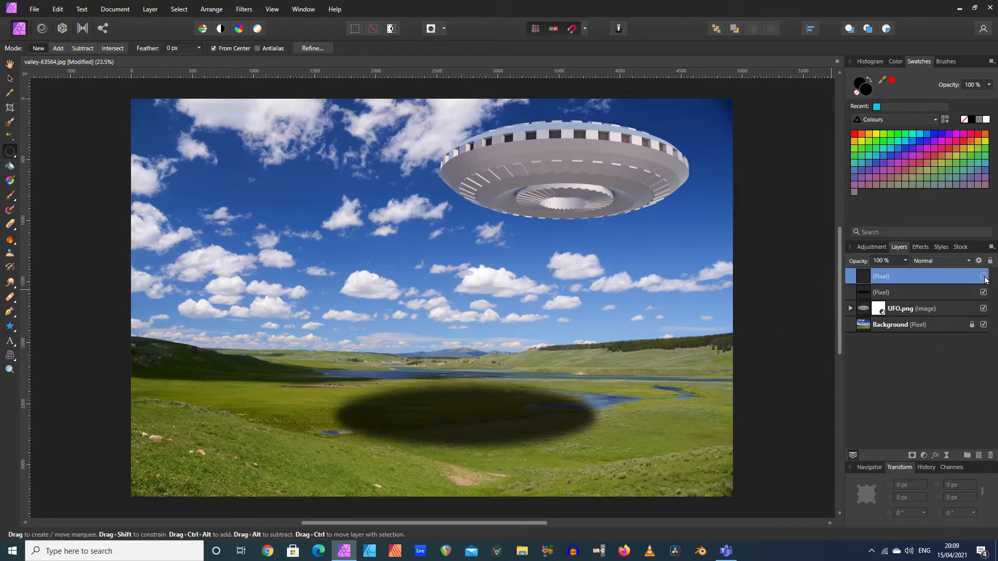
left_click(984, 277)
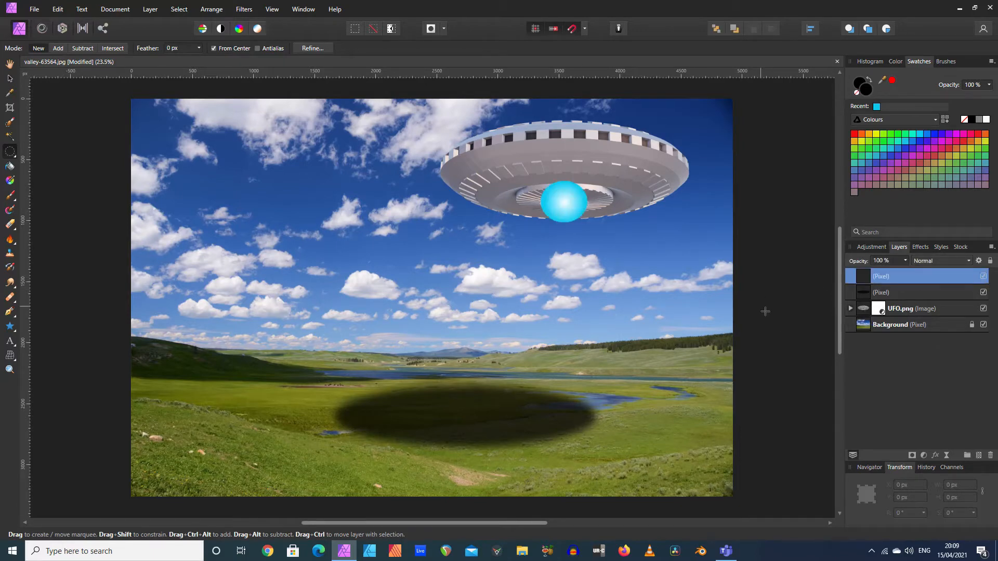
Add a mask to the cyan ball's pixel layer
key("ctrl+plus")
key("ctrl+plus")
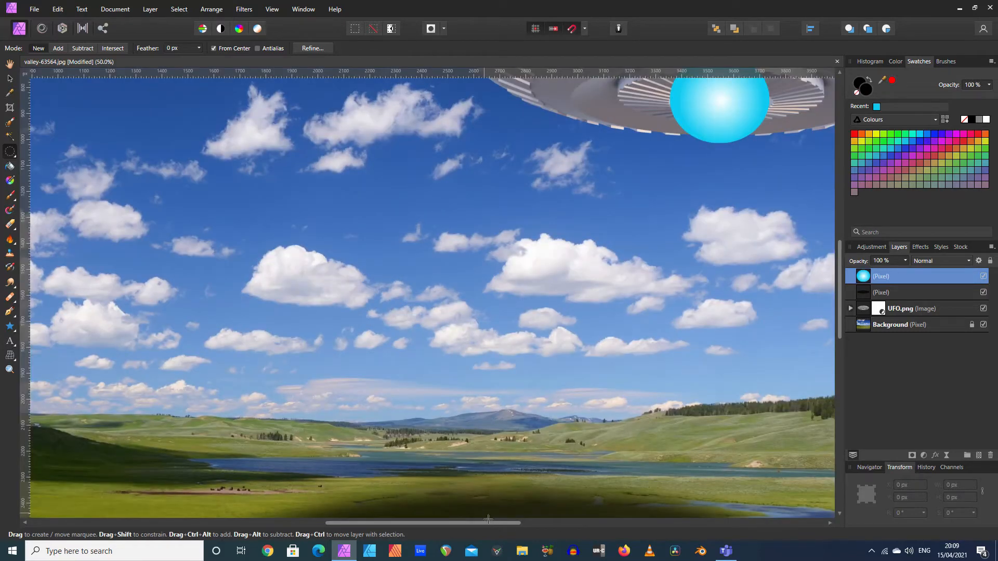
left_click_drag(480, 523, 585, 519)
scroll(701, 400, "up", 8)
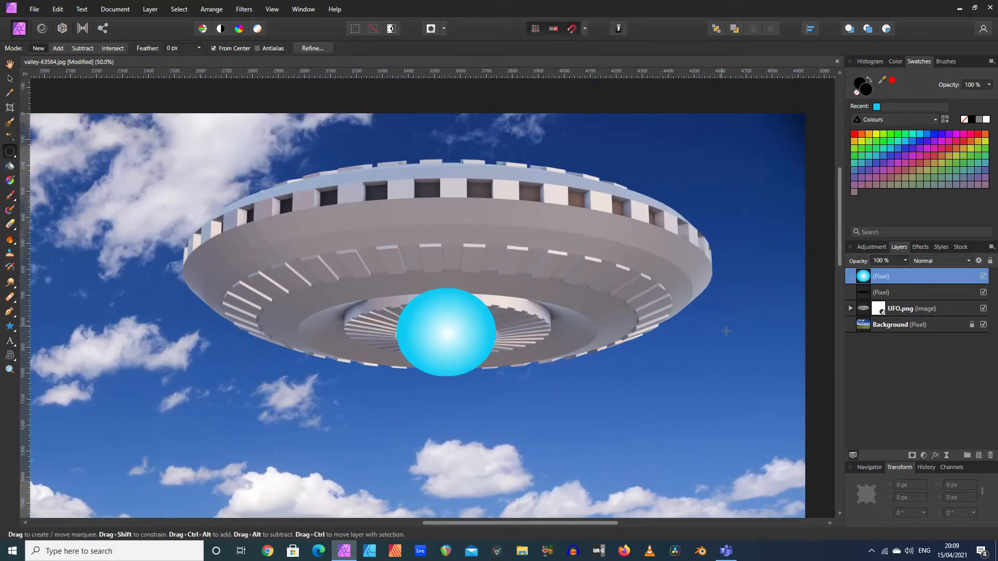
key("ctrl+plus")
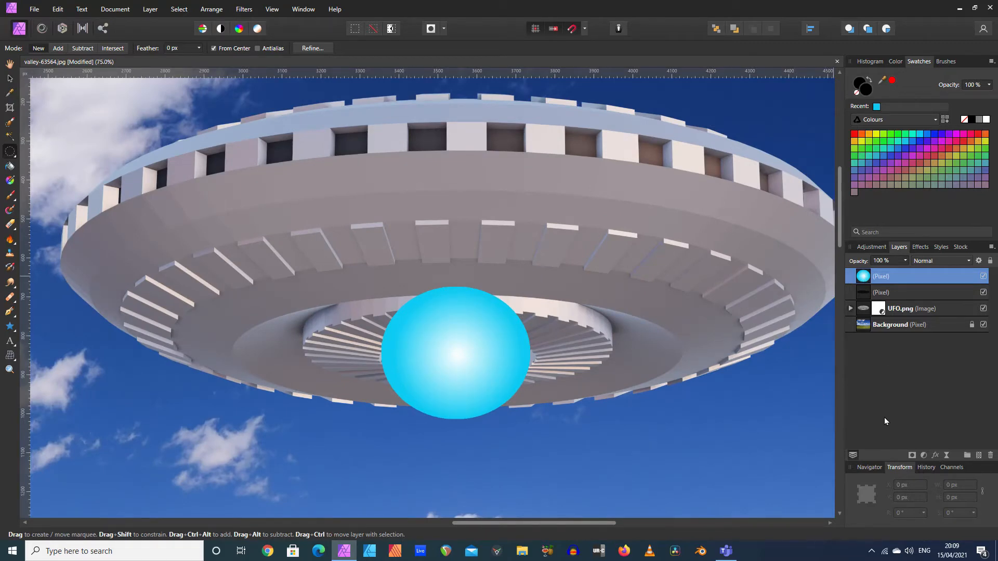
left_click(912, 455)
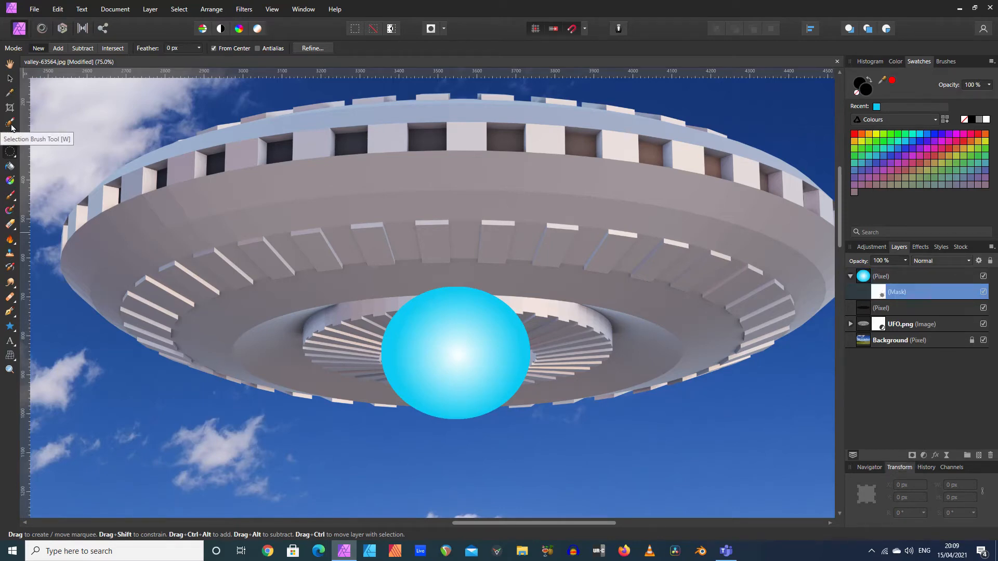
Paint black on the mask with a 27 px brush to hide the upper part of the cyan ball
left_click(10, 198)
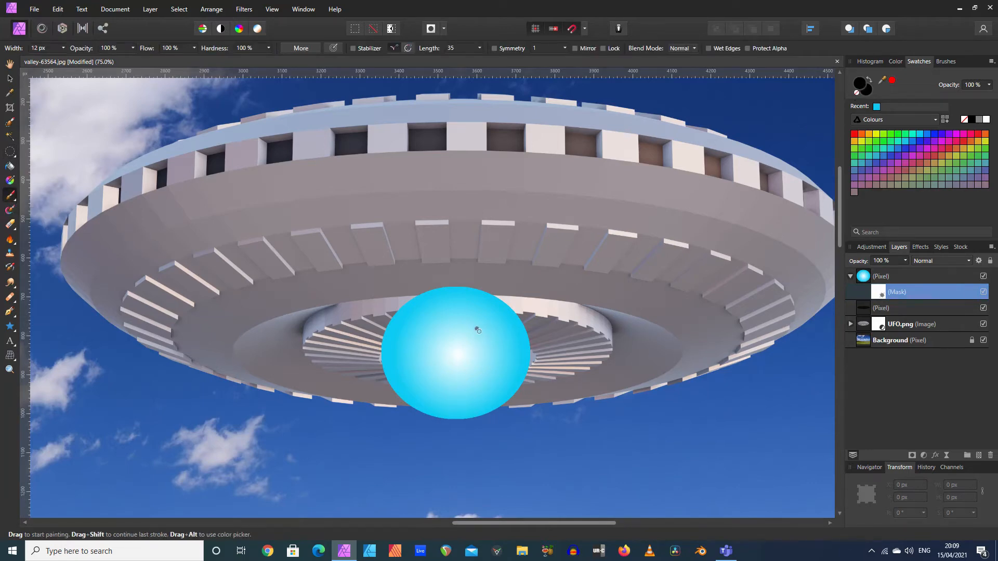
left_click(62, 48)
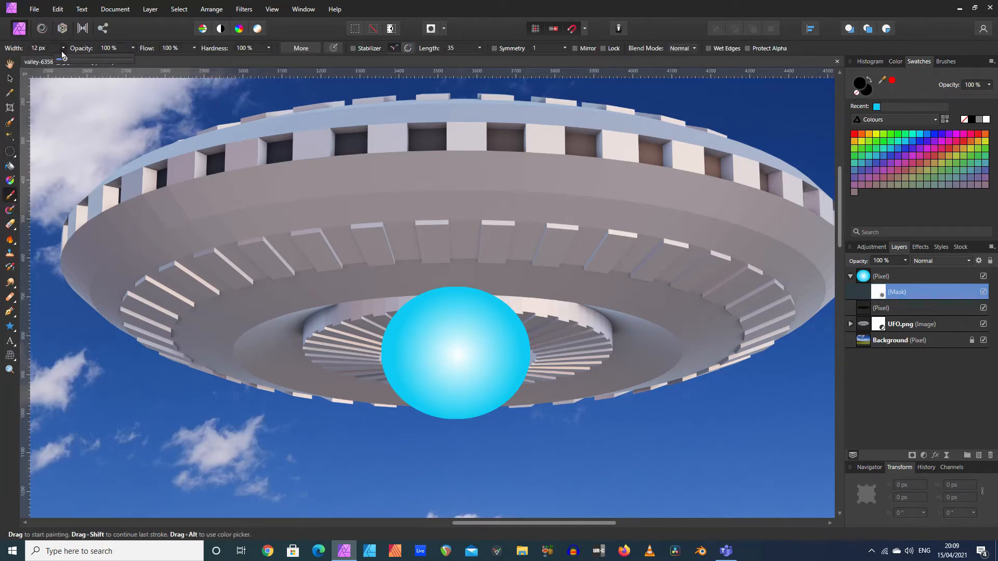
left_click_drag(65, 59, 75, 59)
left_click(412, 326)
mouse_move(390, 321)
left_mouse_down()
mouse_move(448, 322)
mouse_move(412, 312)
mouse_move(380, 319)
mouse_move(464, 292)
mouse_move(411, 304)
mouse_move(508, 298)
mouse_move(462, 305)
mouse_move(539, 345)
mouse_move(499, 342)
mouse_move(544, 347)
mouse_move(436, 334)
mouse_move(446, 331)
mouse_move(384, 356)
mouse_move(407, 332)
mouse_move(381, 344)
mouse_move(413, 316)
mouse_move(400, 332)
mouse_move(538, 336)
mouse_move(500, 319)
mouse_move(540, 337)
mouse_move(544, 346)
mouse_move(522, 345)
mouse_move(542, 358)
mouse_move(461, 338)
mouse_move(419, 338)
mouse_move(392, 353)
mouse_move(447, 340)
mouse_move(409, 342)
mouse_move(384, 359)
mouse_move(451, 343)
mouse_move(541, 355)
left_mouse_up()
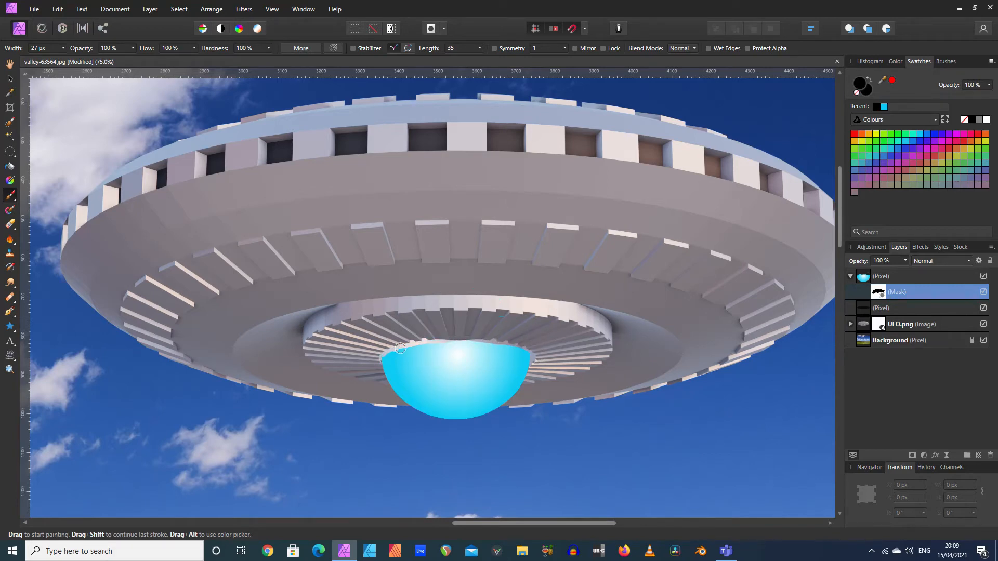
Paint white on the mask along the ball's upper edge to restore the parts that were hidden too far
key("ctrl+1")
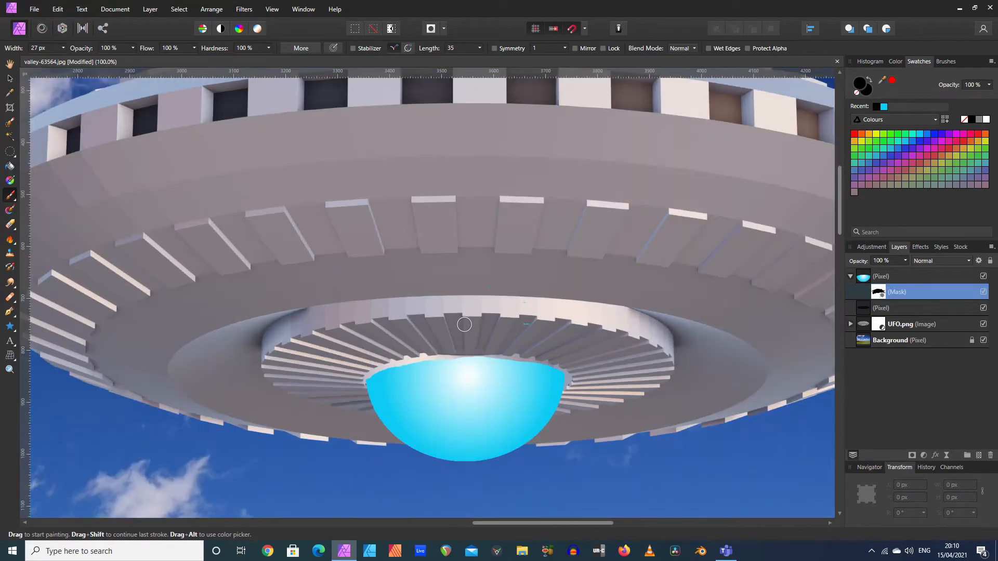
left_click(986, 120)
mouse_move(382, 390)
left_mouse_down()
mouse_move(395, 380)
mouse_move(374, 383)
mouse_move(419, 368)
mouse_move(525, 367)
mouse_move(569, 385)
left_mouse_up()
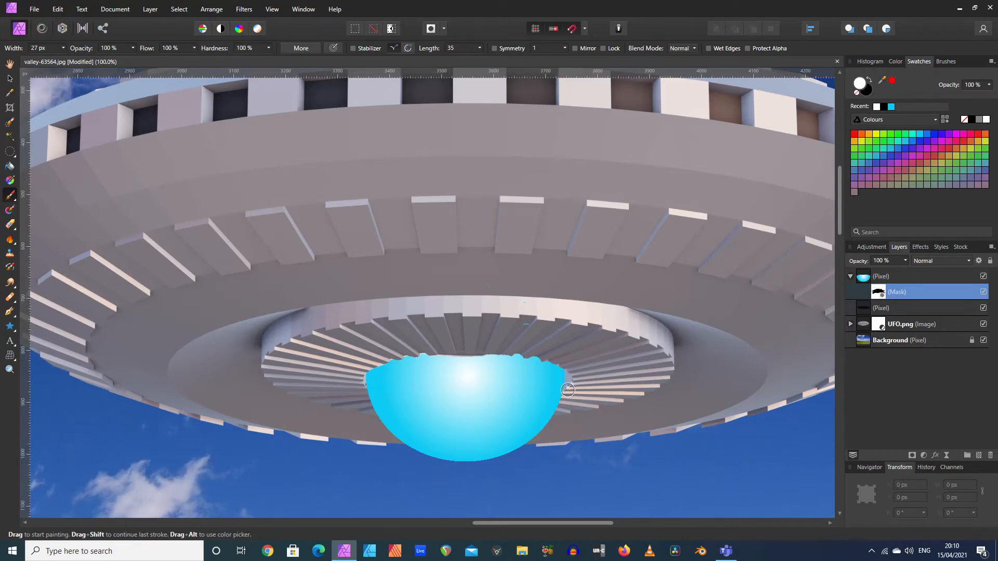
left_click(10, 79)
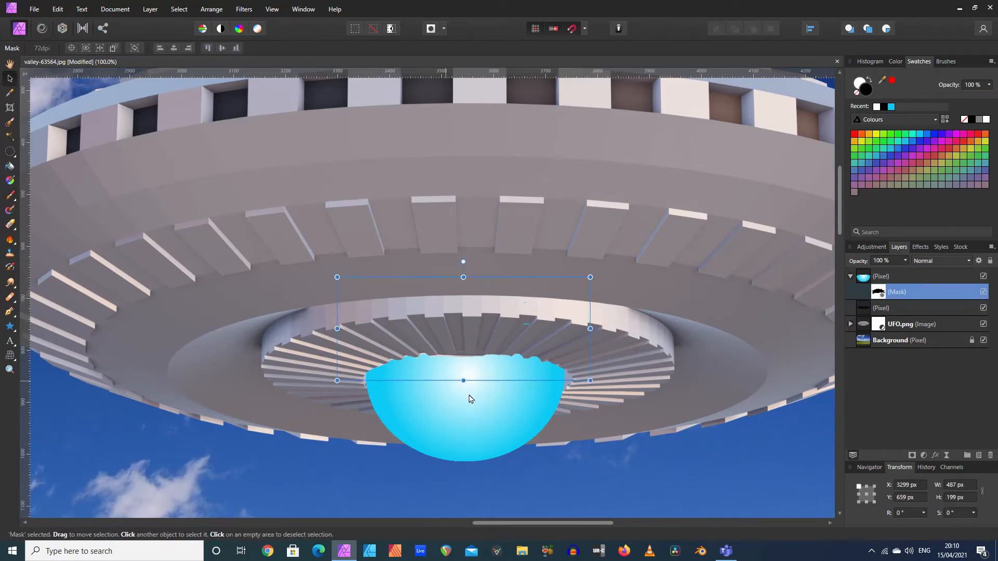
left_click_drag(590, 381, 590, 381)
key("ctrl+z")
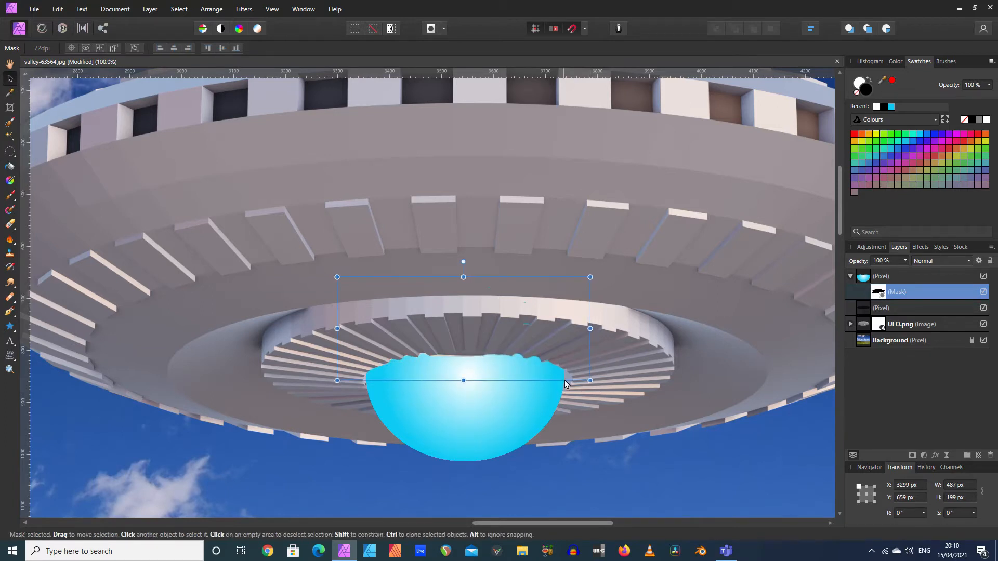
left_click(646, 348)
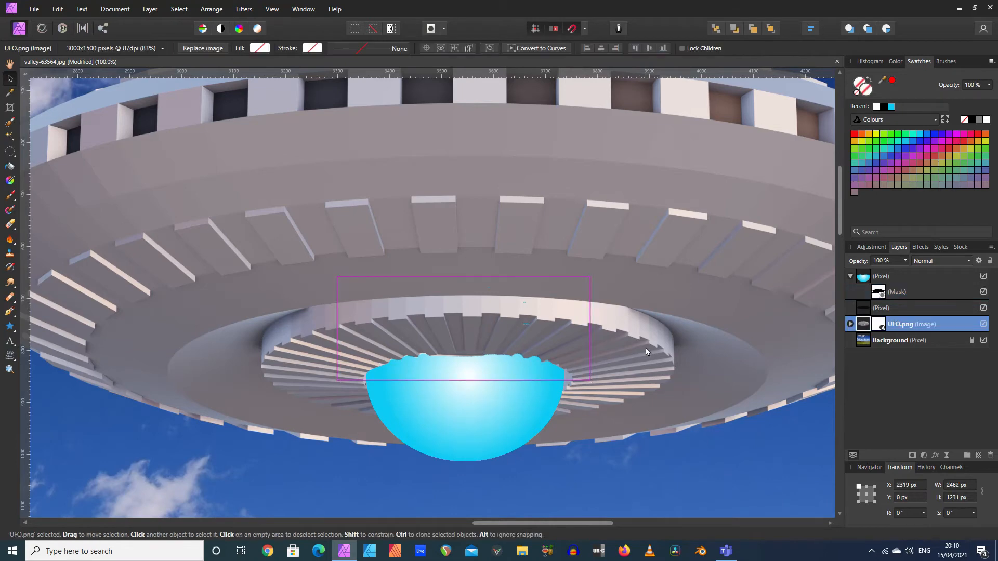
Rasterize and trim the cyan ball's pixel layer so its mask is baked in
left_click(863, 278)
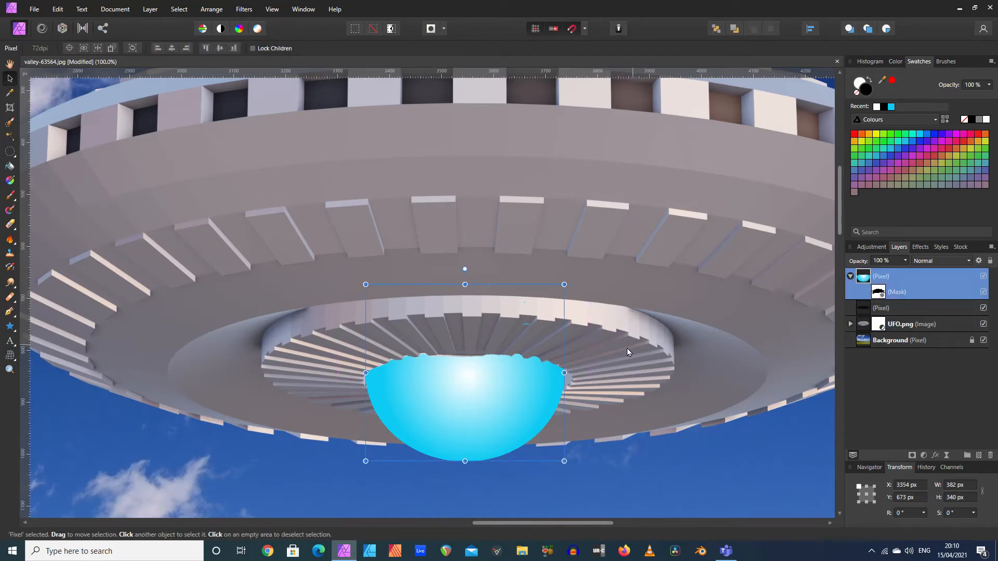
right_click(863, 278)
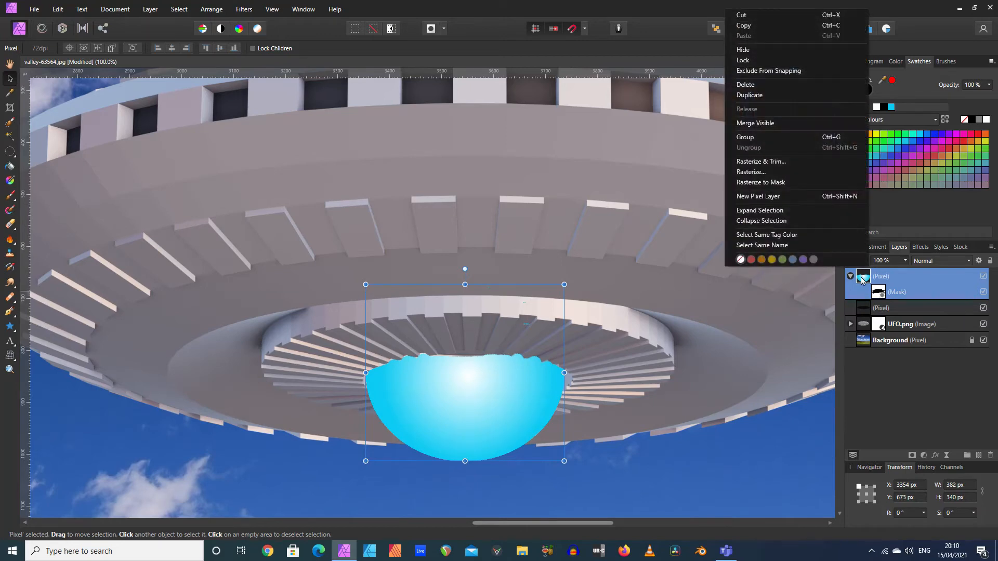
left_click(768, 162)
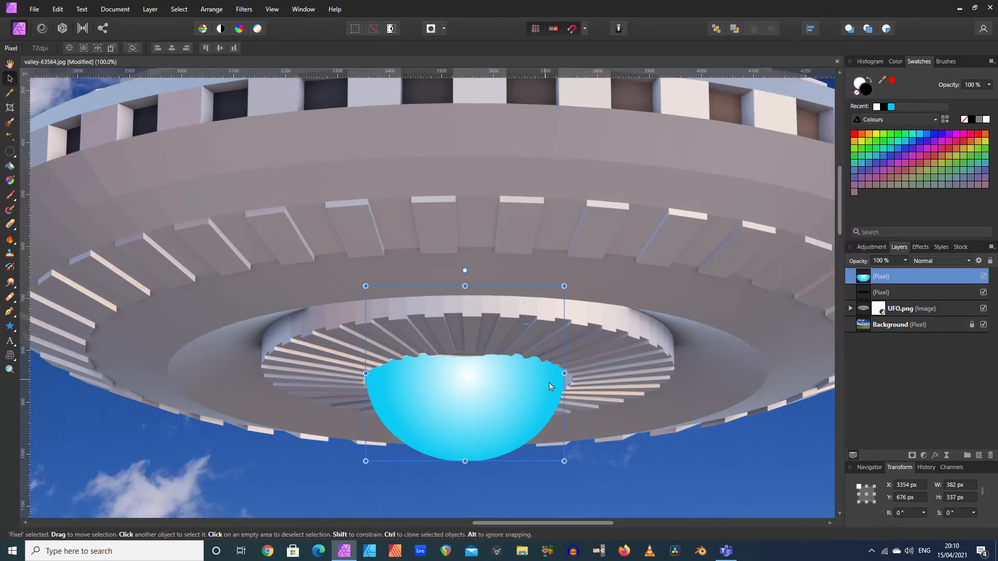
Enlarge the cyan ball to about 391 × 345 px and nudge it slightly upward within the UFO's underside
left_click_drag(564, 461, 570, 466)
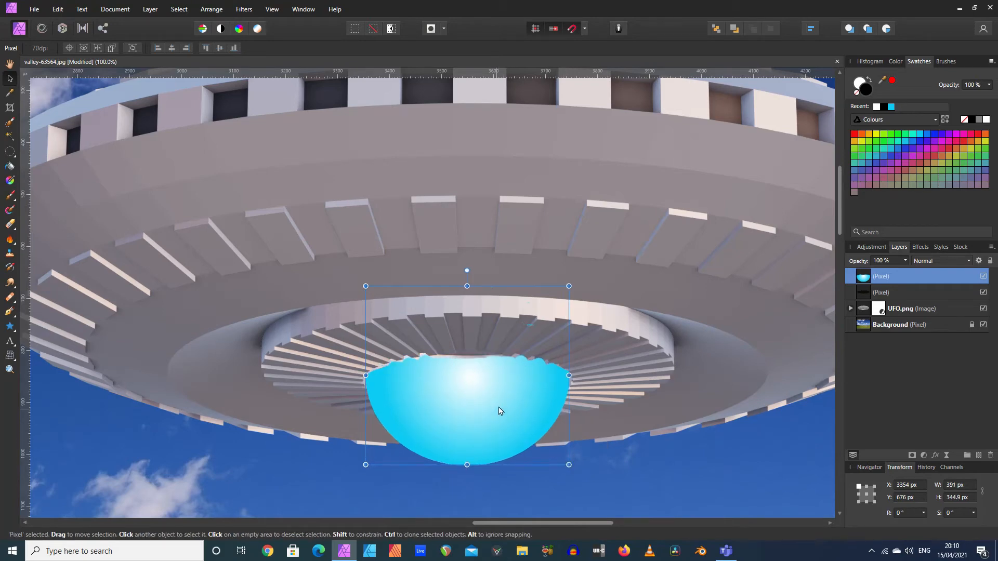
left_click_drag(499, 411, 498, 411)
left_click(566, 395)
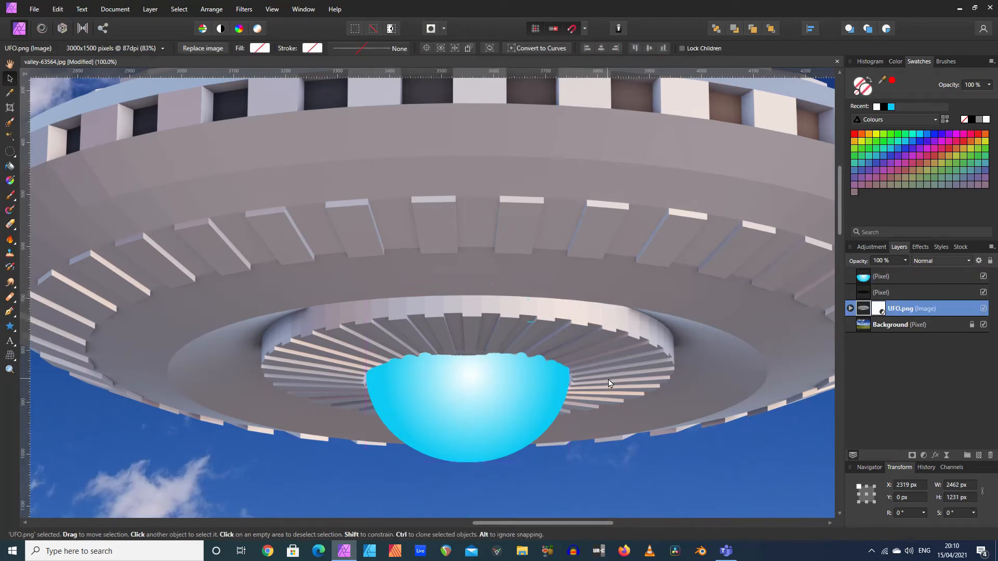
Set the blend mode of the cyan ball's layer to Hard Light
key("ctrl+minus")
key("ctrl+minus")
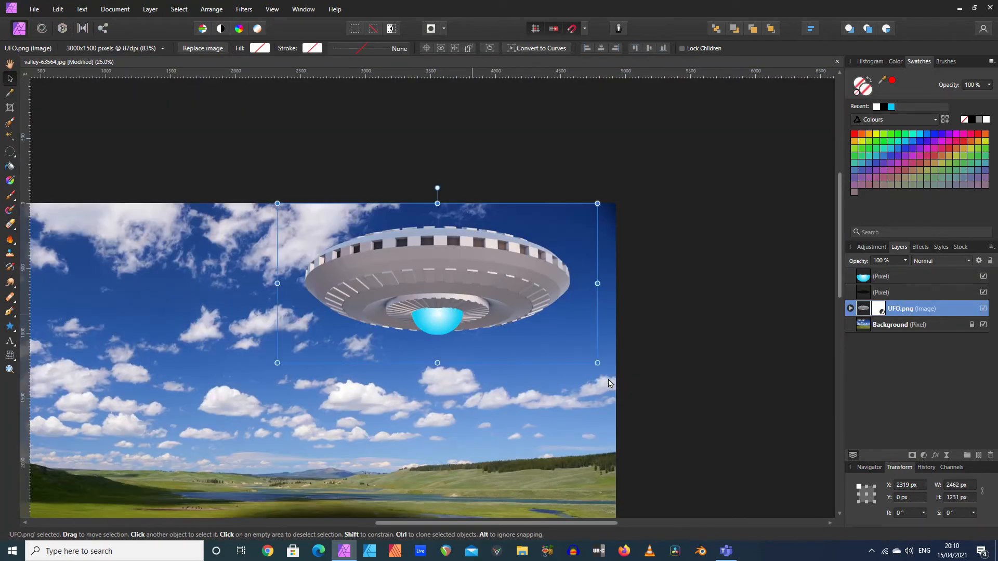
key("ctrl+minus")
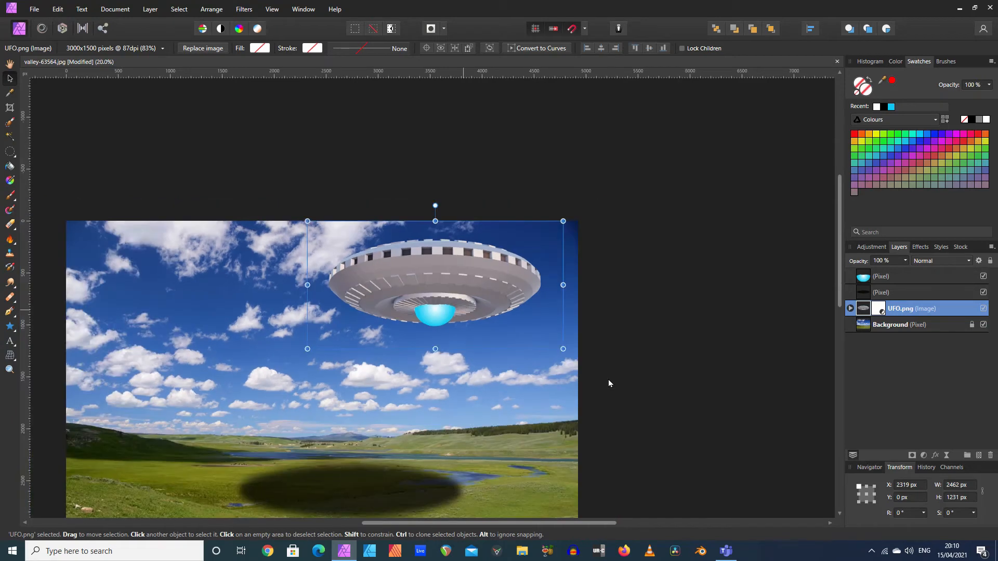
left_click(608, 362)
left_click(435, 312)
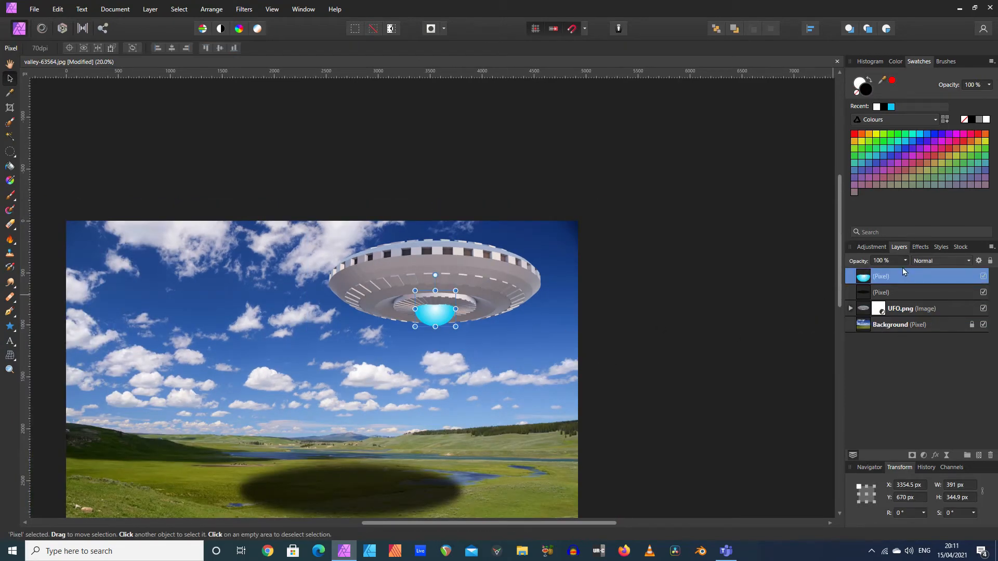
left_click(966, 261)
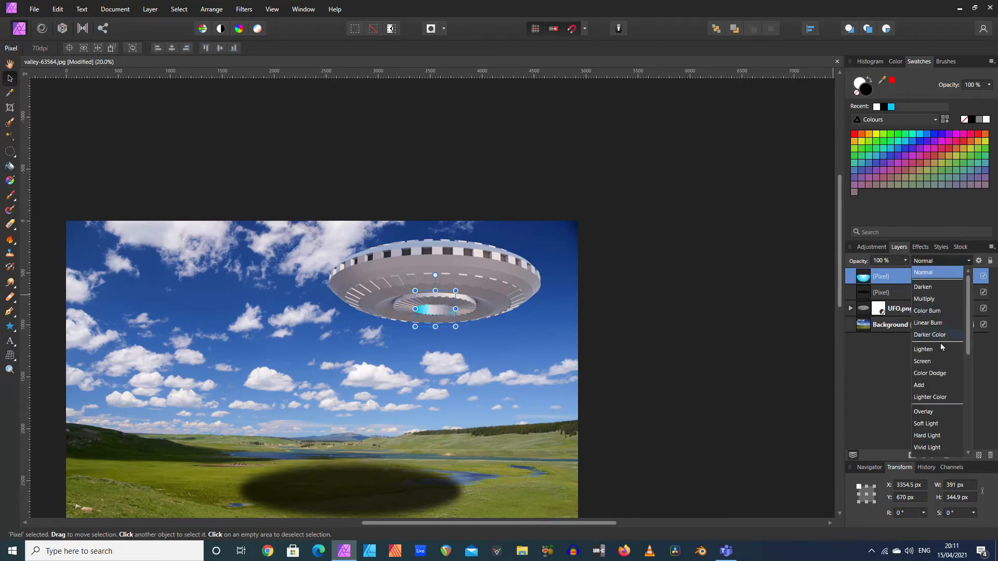
left_click(928, 437)
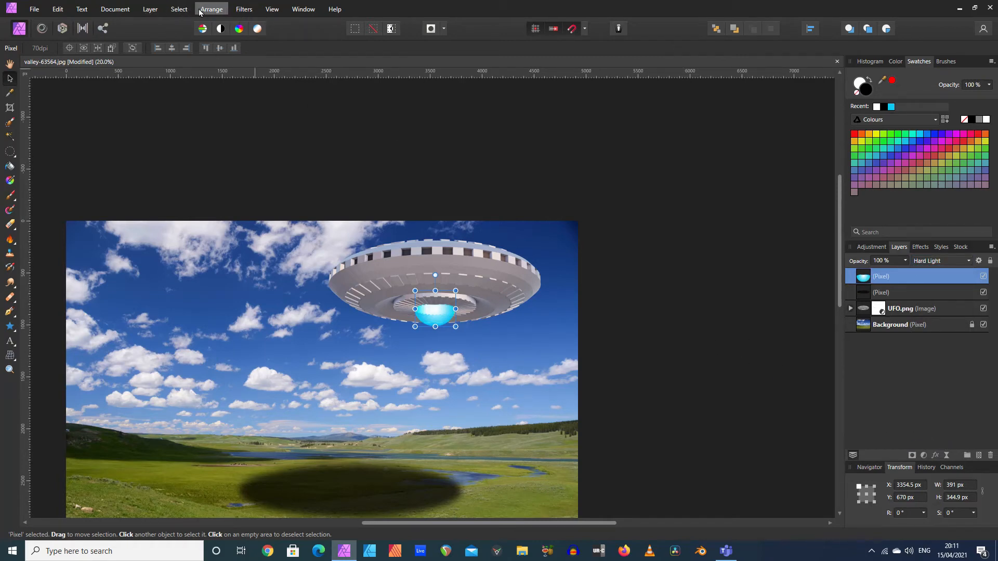
Apply a slight Gaussian Blur to the cyan ball's layer to soften its edges, and deselect the layer
left_click(244, 9)
mouse_move(195, 21)
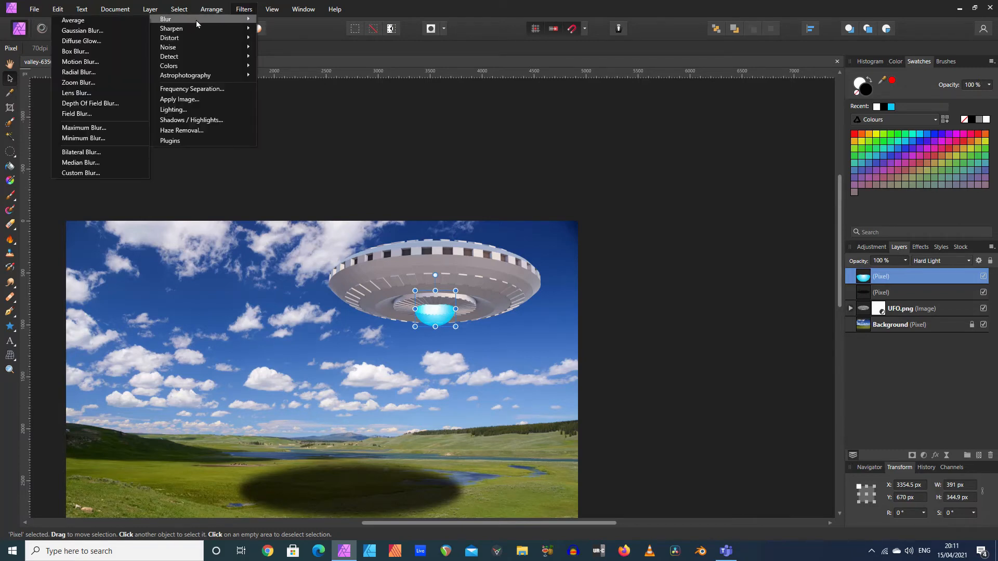
left_click(108, 30)
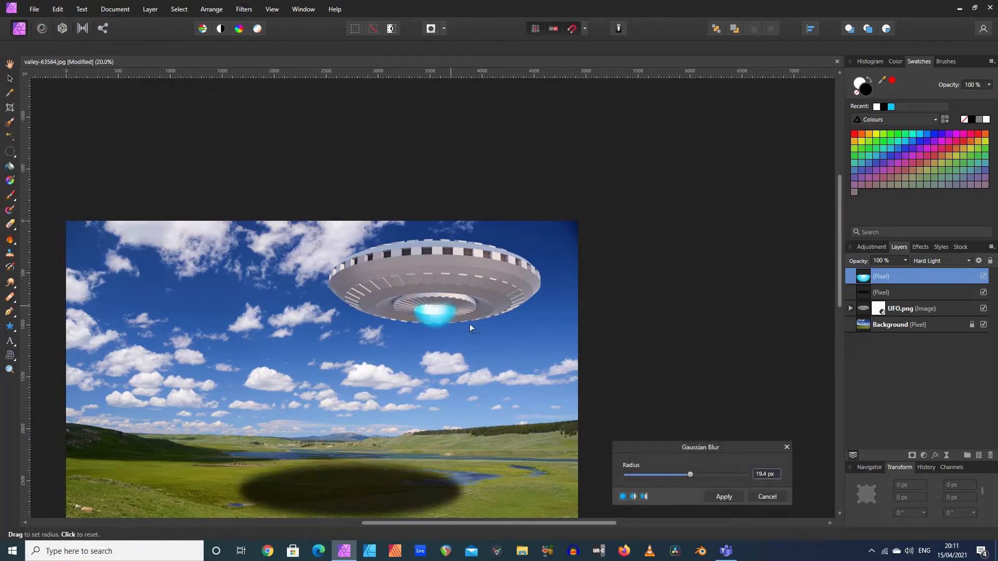
left_click_drag(691, 477, 656, 476)
left_click(725, 497)
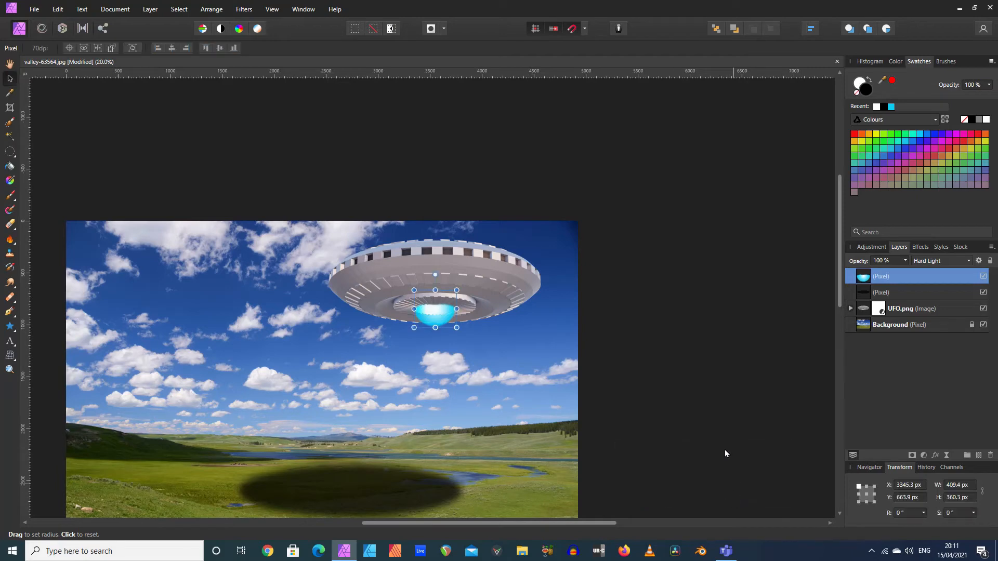
left_click(625, 306)
Add a new pixel layer directly beneath the cyan ball's layer
scroll(613, 312, "down", 2)
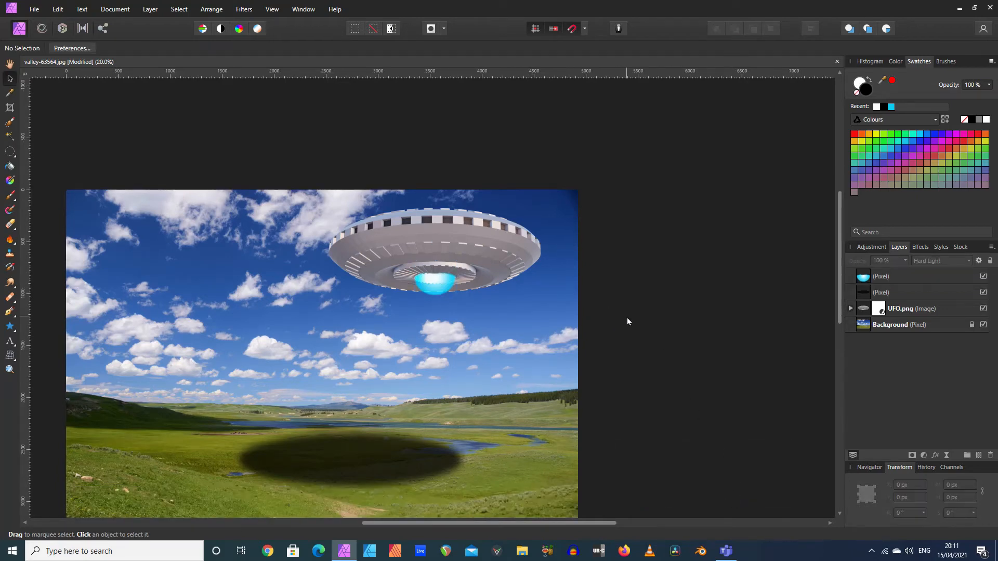
scroll(624, 319, "down", 1)
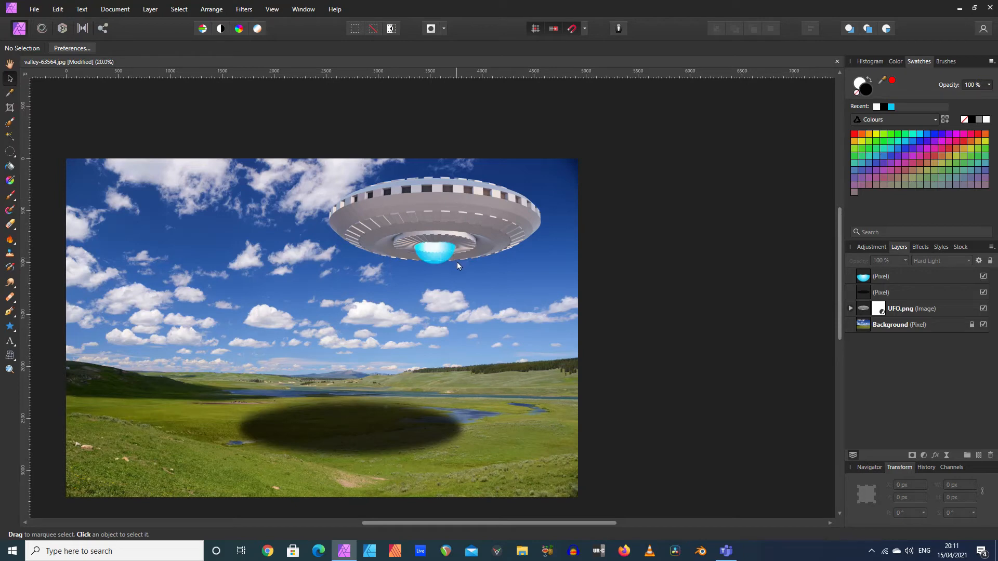
key("ctrl+plus")
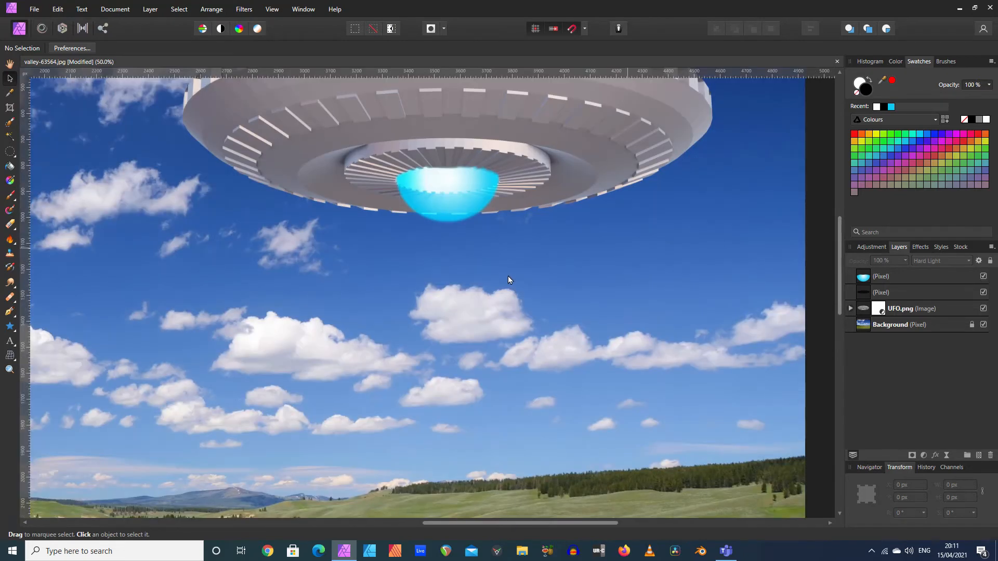
scroll(542, 283, "up", 2)
scroll(543, 282, "up", 1)
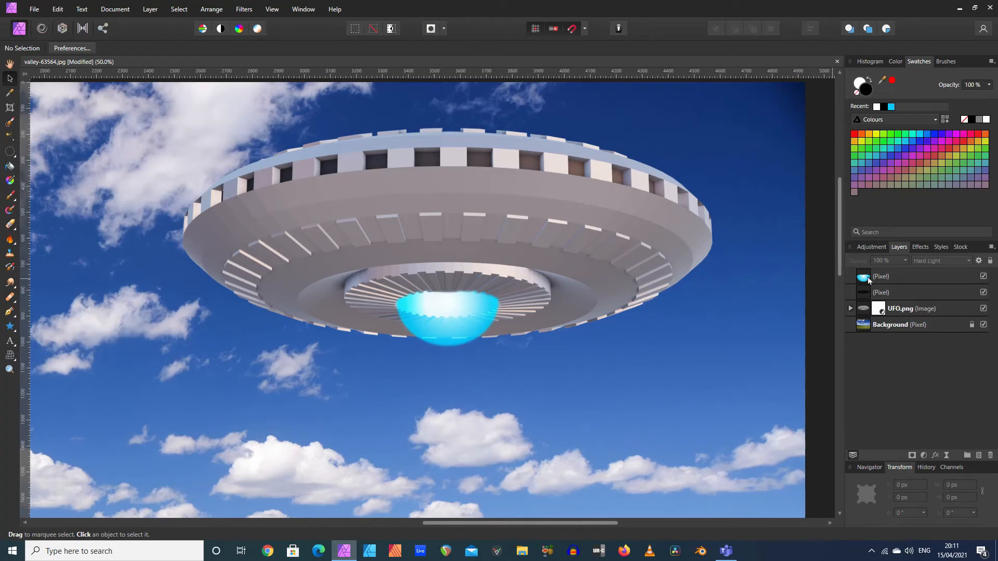
left_click(909, 279)
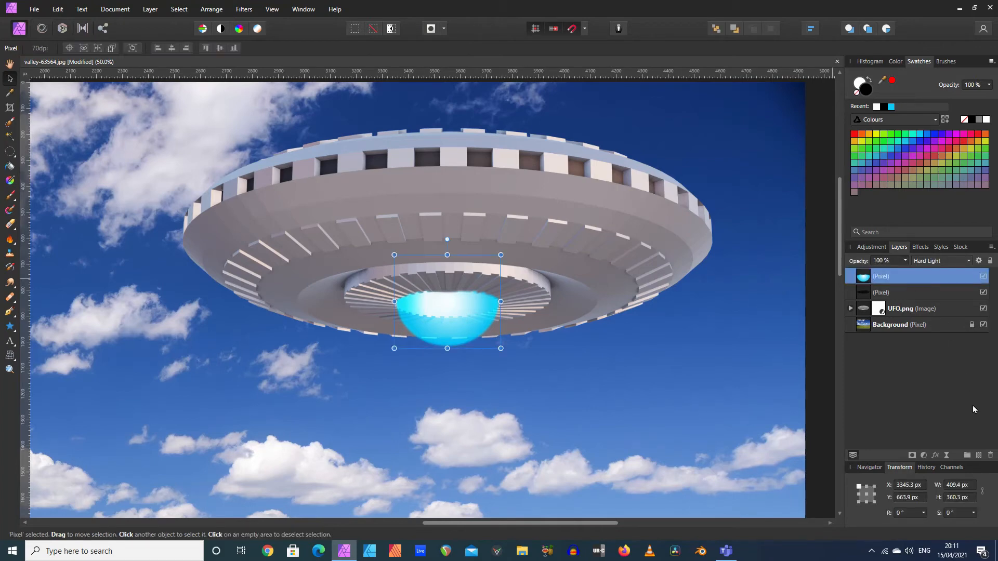
left_click(979, 456)
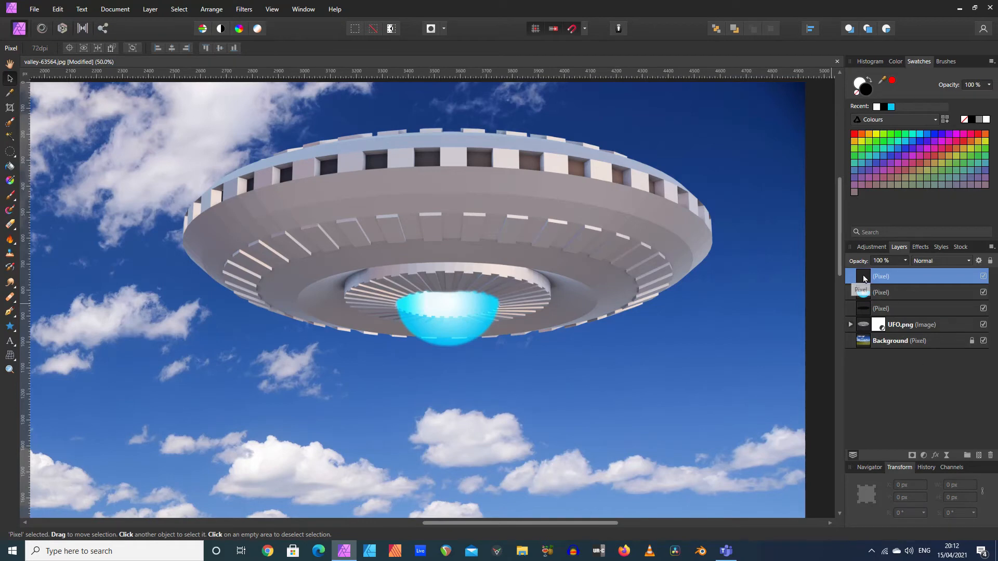
left_click_drag(863, 293, 861, 302)
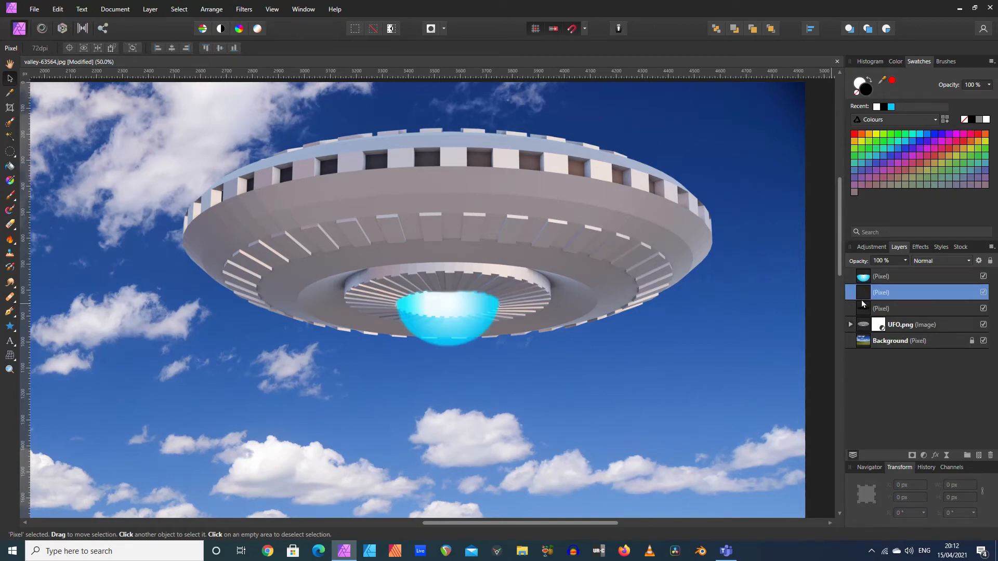
Select an ellipse about 1140 × 296 px around the UFO's recessed underside and flood-fill it with cyan
left_click(9, 152)
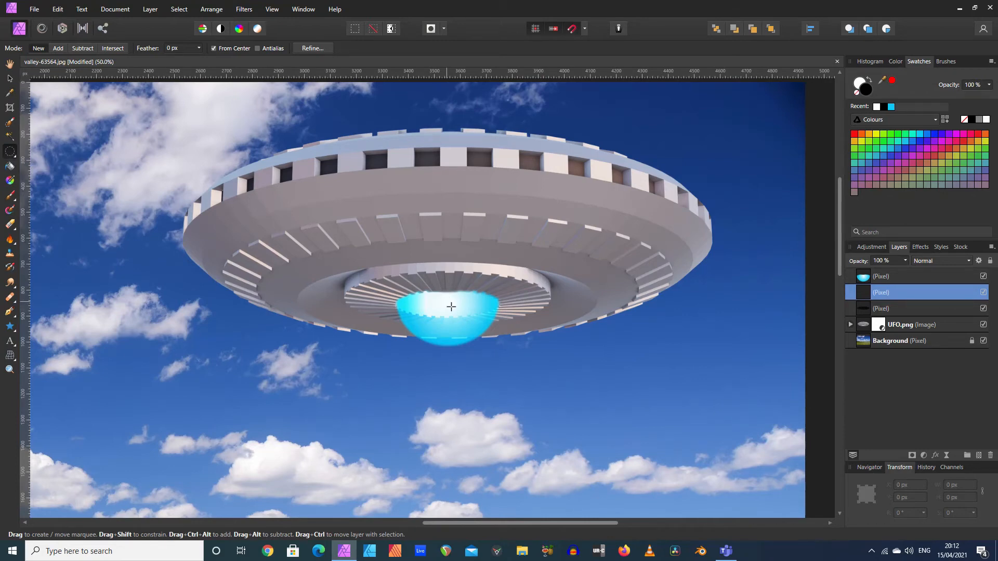
left_click_drag(451, 307, 598, 342)
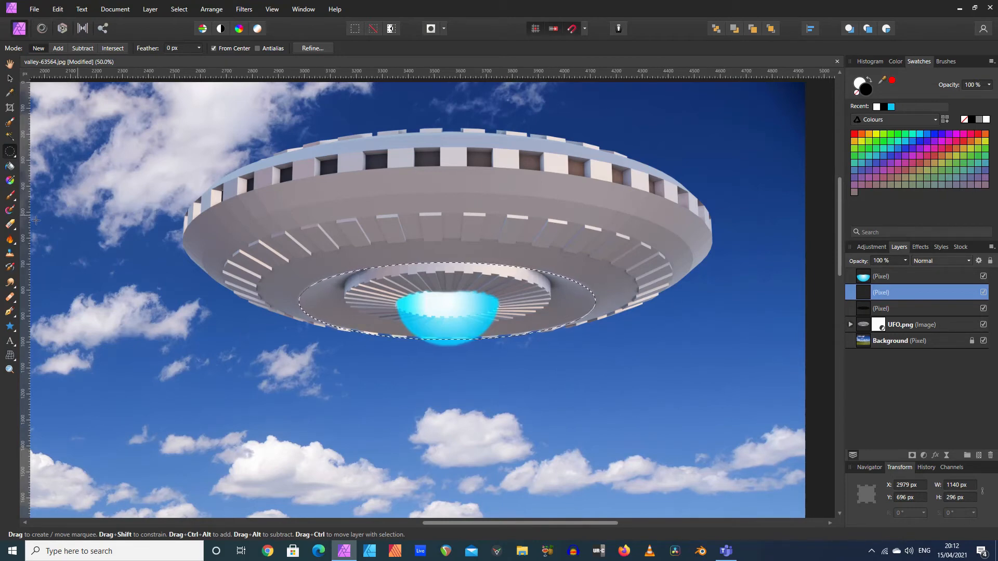
left_click(10, 167)
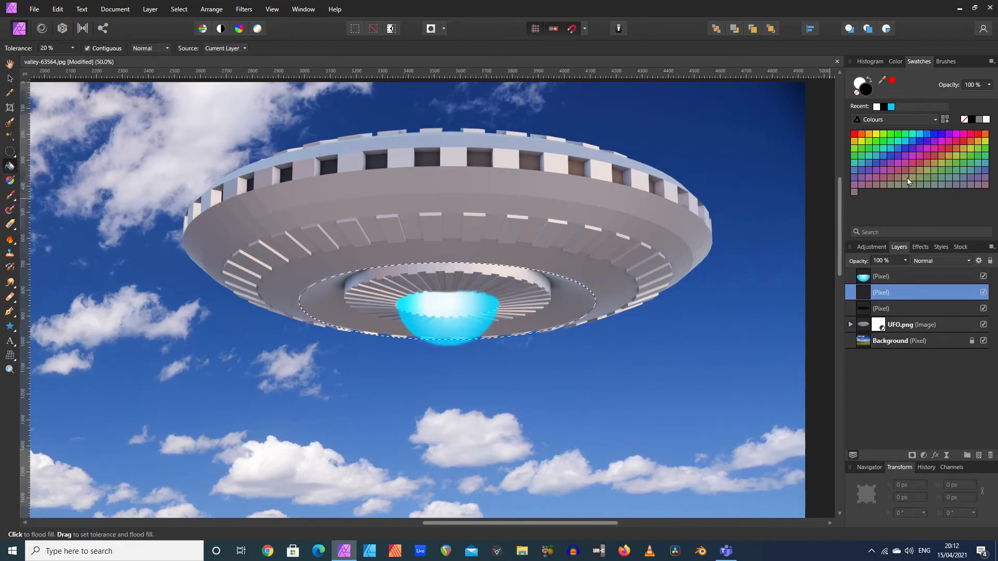
left_click(919, 134)
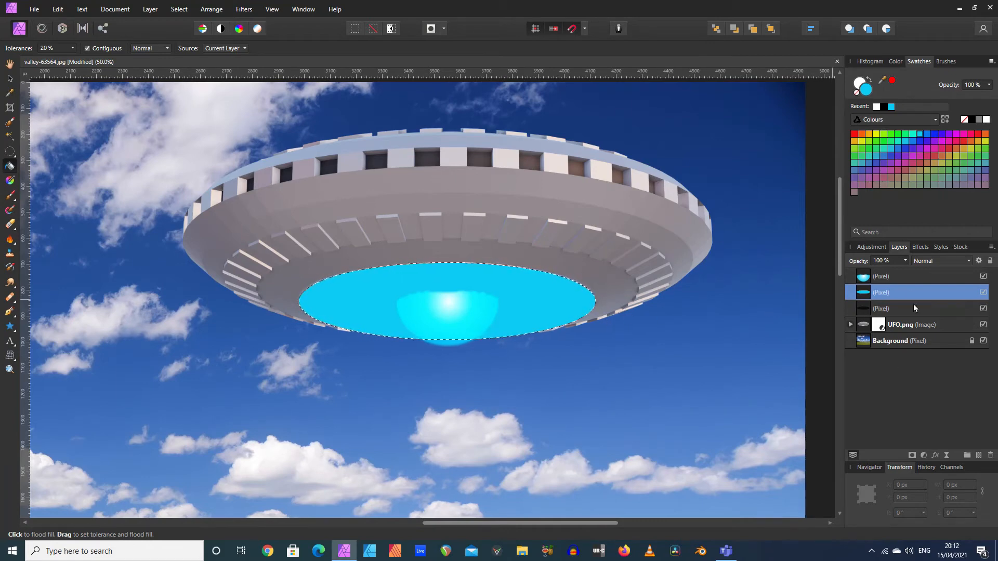
Set the cyan ellipse layer's opacity to 36% and its blend mode to Hard Light
left_click(904, 260)
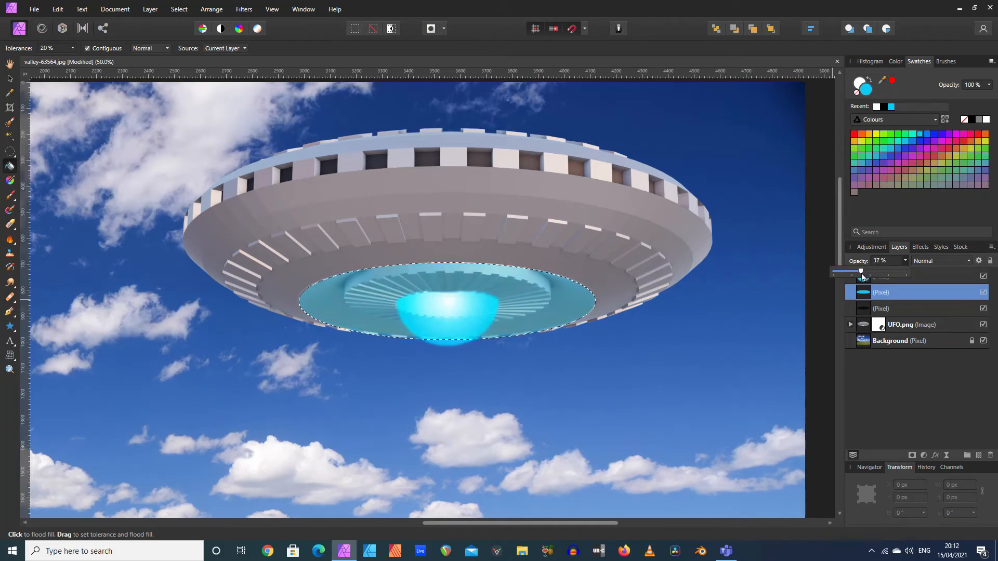
left_click_drag(861, 275, 860, 275)
left_click(969, 261)
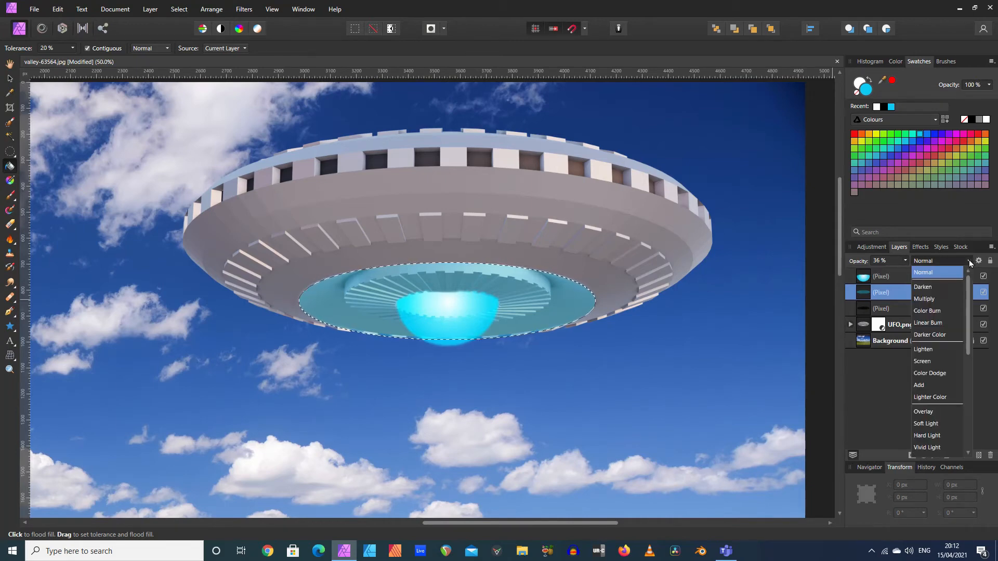
left_click(927, 434)
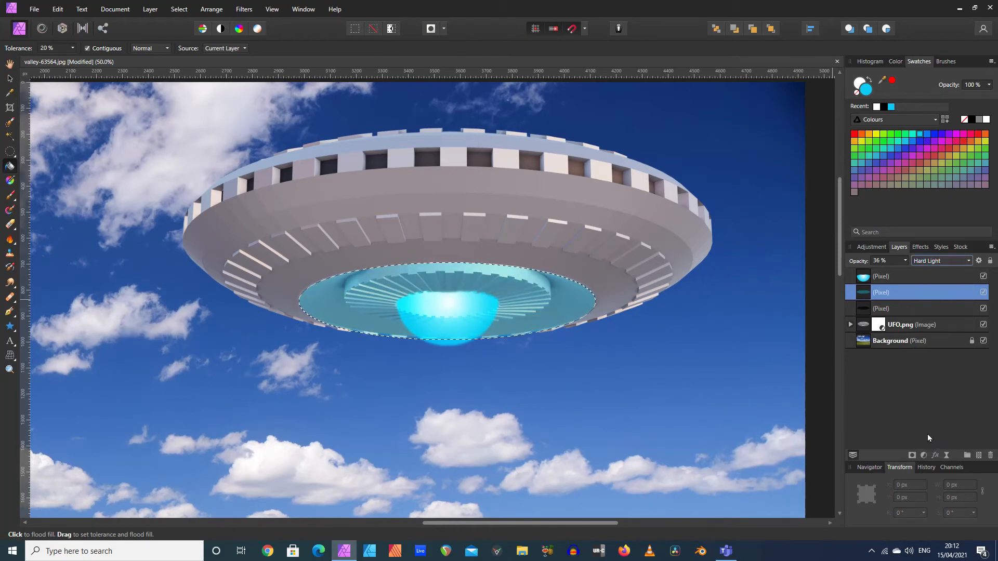
Clear the elliptical selection and fine-tune the opacity of the cyan tint layer
left_click(9, 151)
left_click(143, 180)
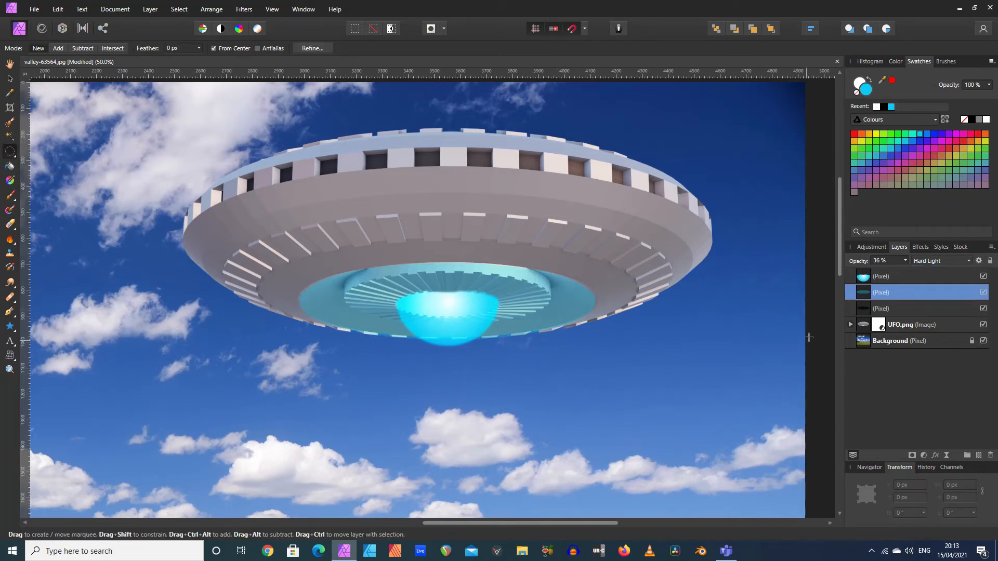
left_click(905, 260)
left_click_drag(906, 270, 903, 271)
On a new pixel layer, fill an ellipse about 780 × 208 px over the inner ribbed ring with cyan and set the layer to Soft Light
left_click(979, 456)
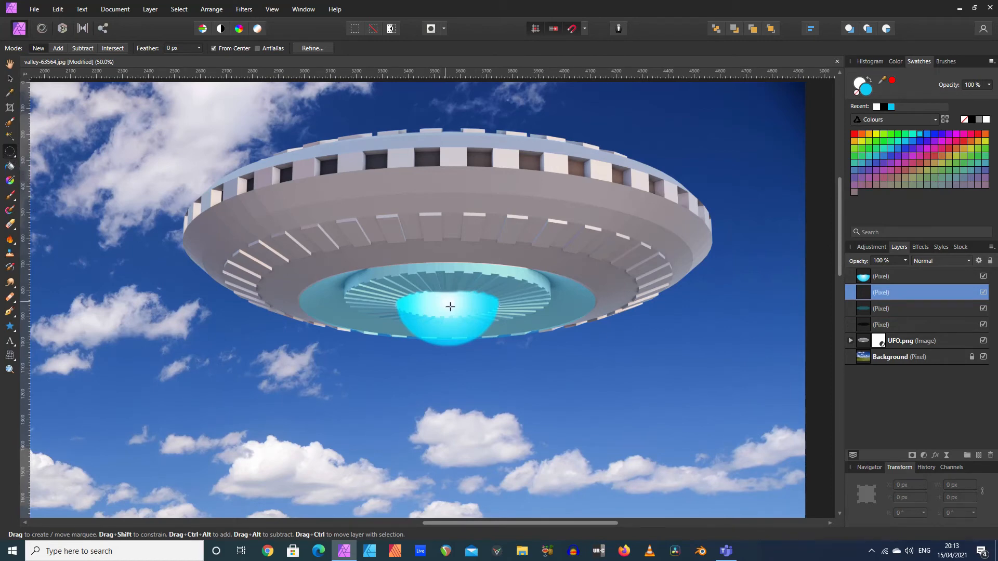
left_click_drag(450, 306, 552, 330)
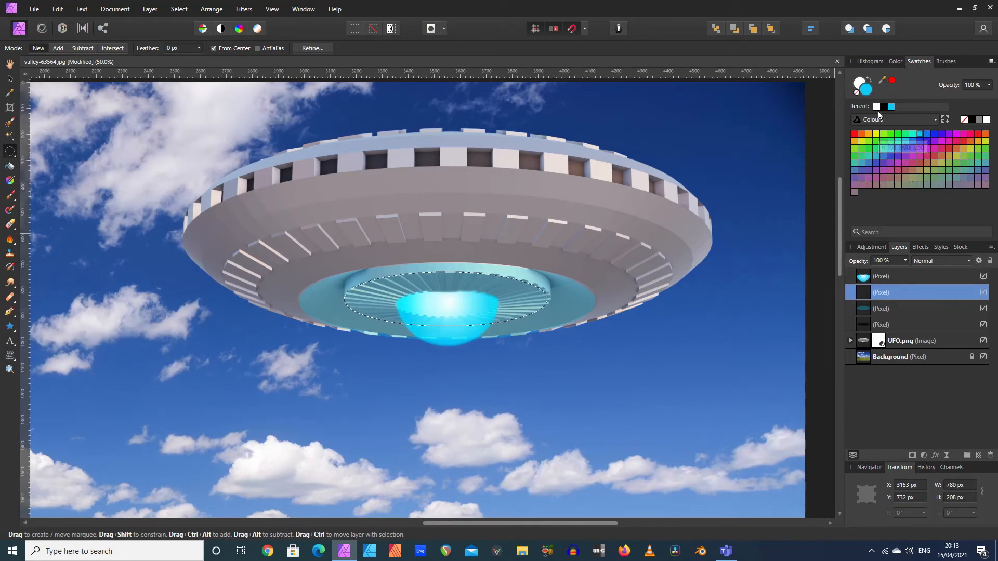
left_click(10, 165)
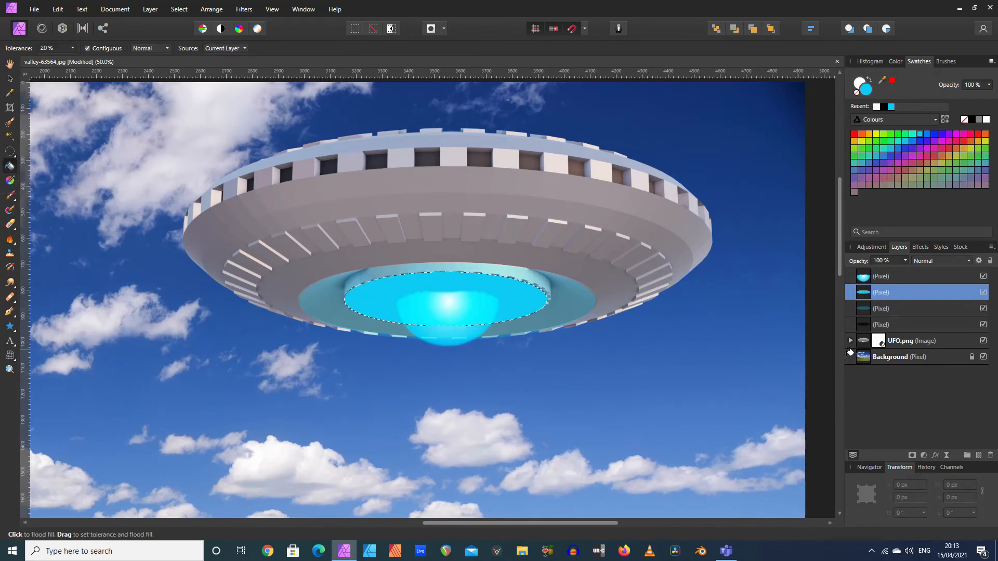
left_click(958, 262)
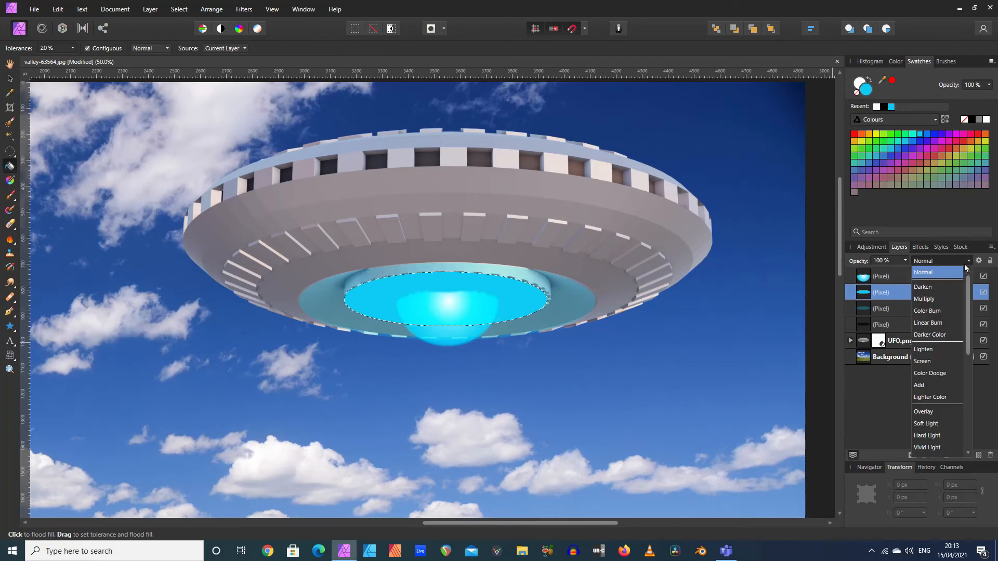
left_click(926, 424)
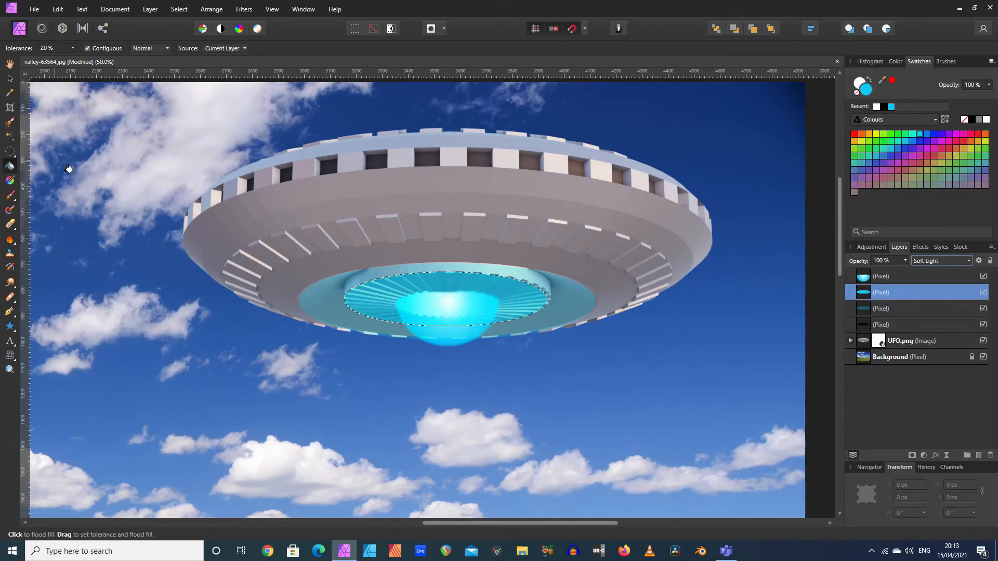
Clear the elliptical selection and apply a Gaussian Blur of about 14.5 px to the Soft Light cyan layer over the inner ribbed ring
key("m")
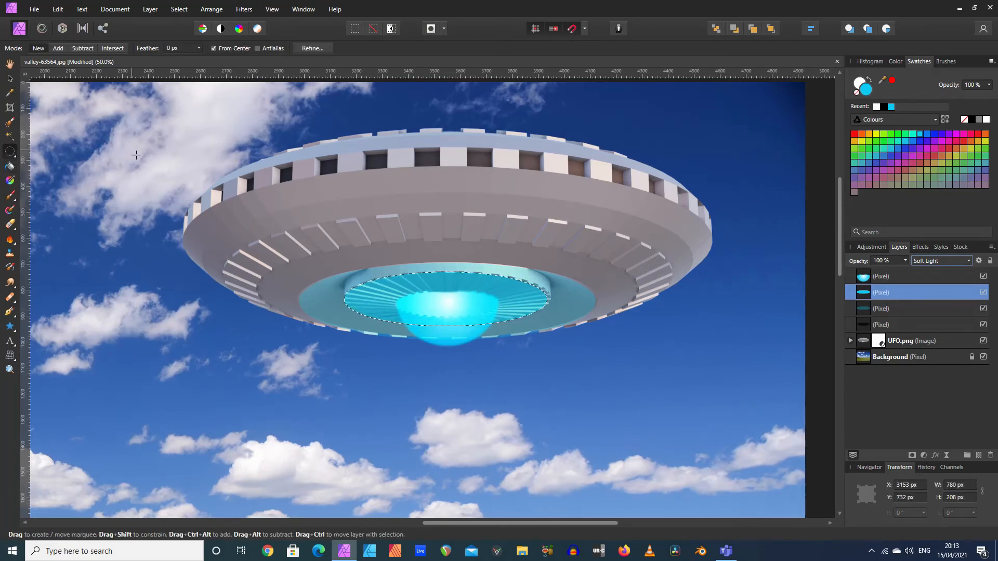
key("ctrl+d")
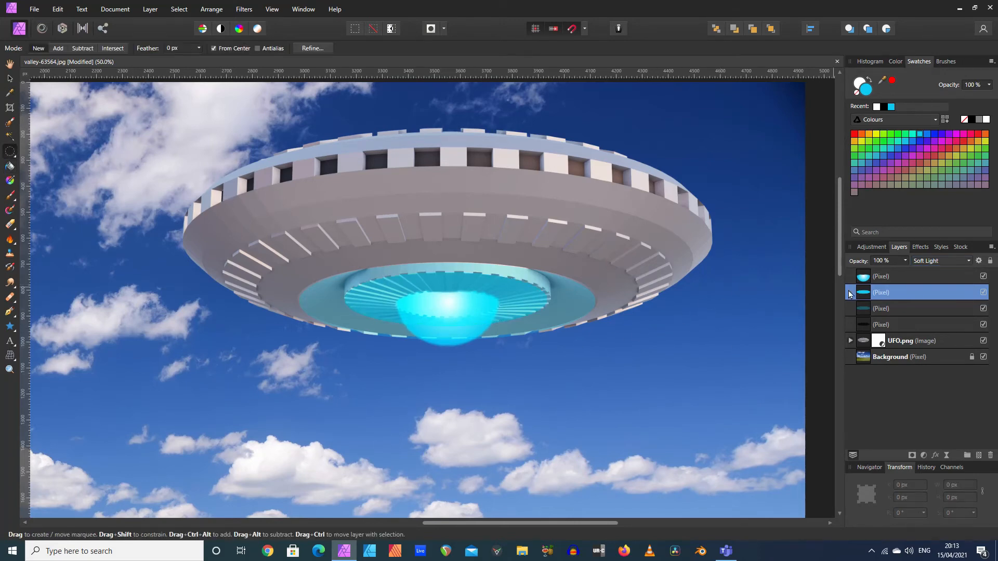
left_click(242, 12)
mouse_move(175, 37)
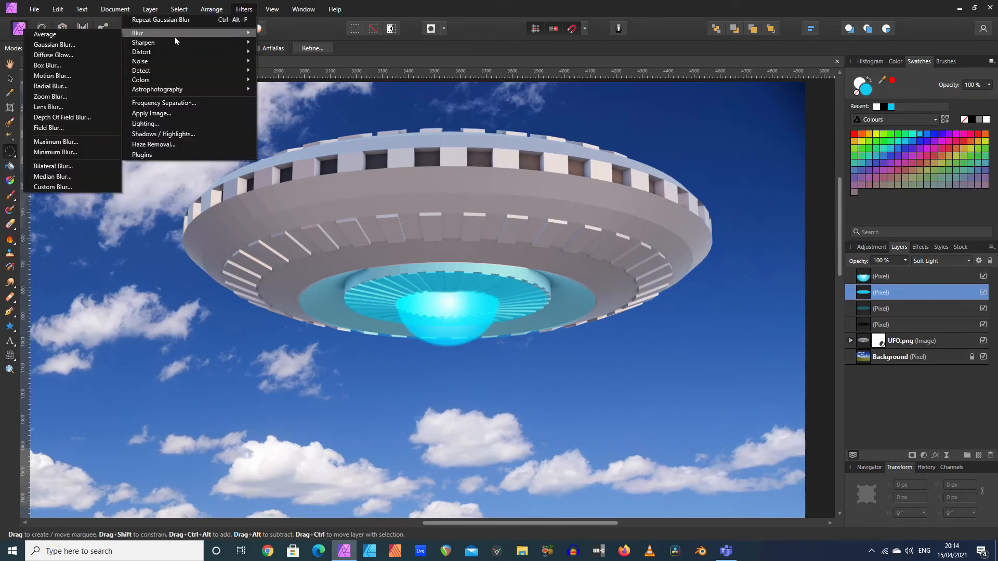
left_click(60, 43)
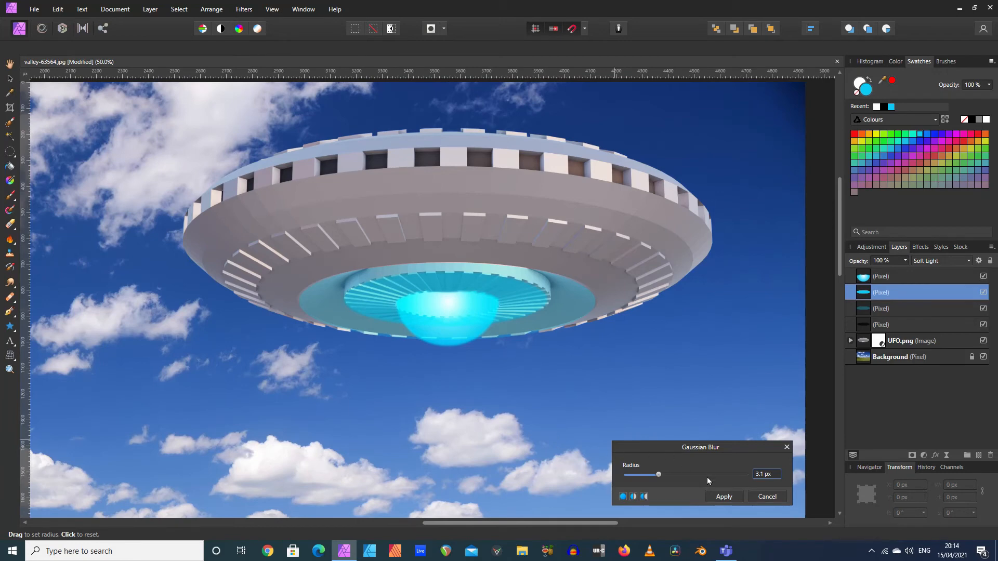
left_click_drag(660, 474, 683, 477)
left_click(725, 496)
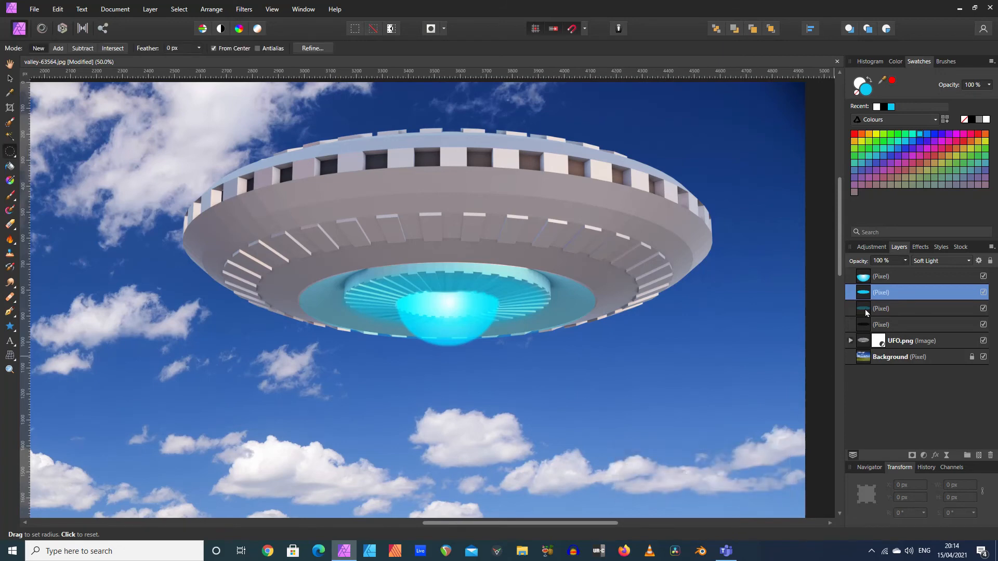
Apply a 14.5 px Gaussian Blur to the Hard Light cyan tint layer on the UFO's recessed underside
left_click(864, 310)
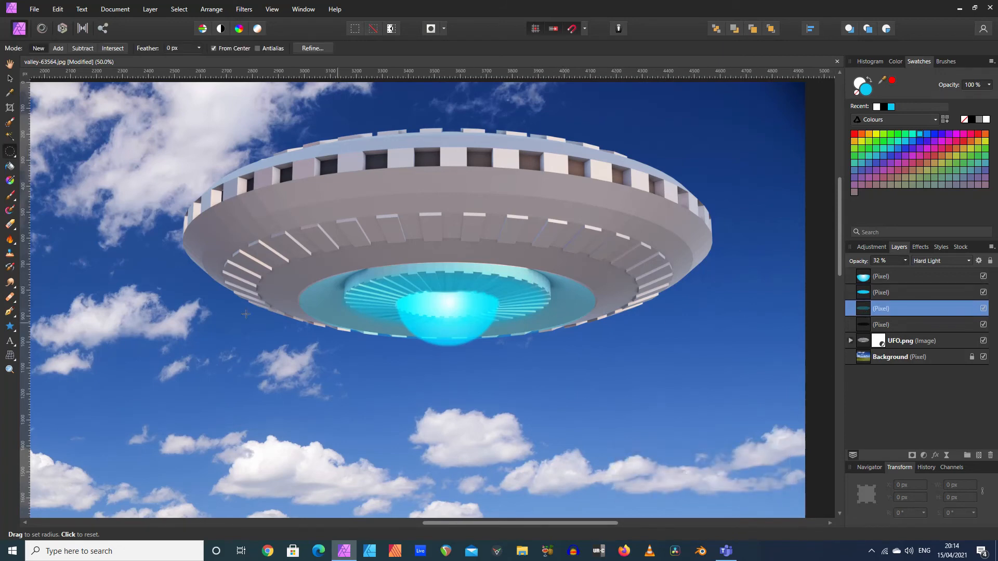
left_click(244, 9)
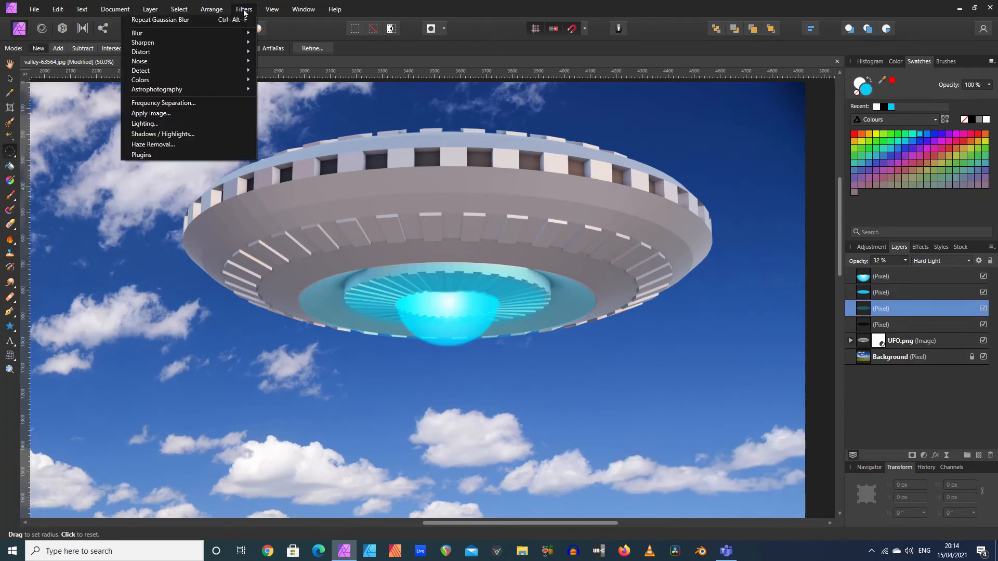
mouse_move(211, 8)
mouse_move(244, 8)
mouse_move(201, 33)
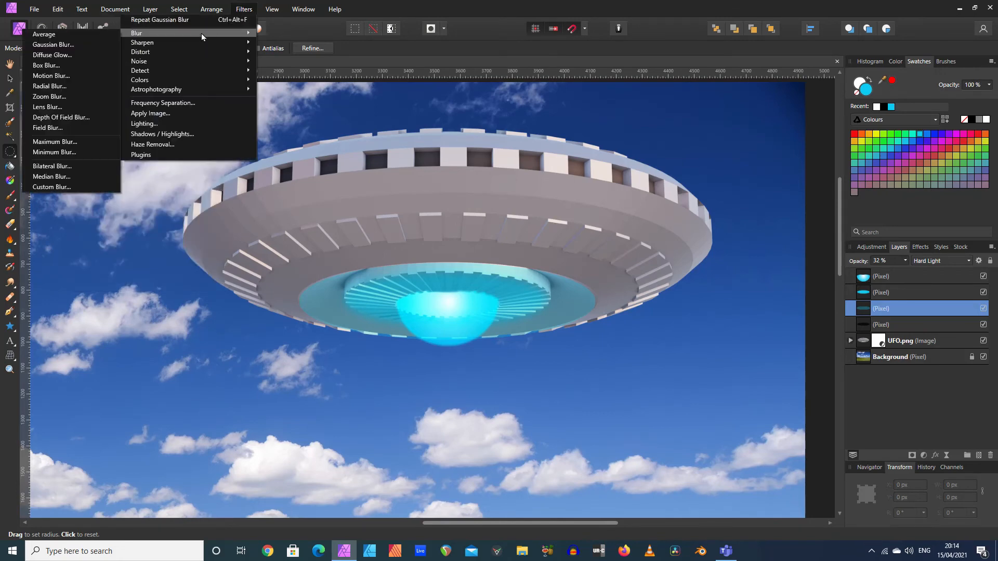
left_click(80, 42)
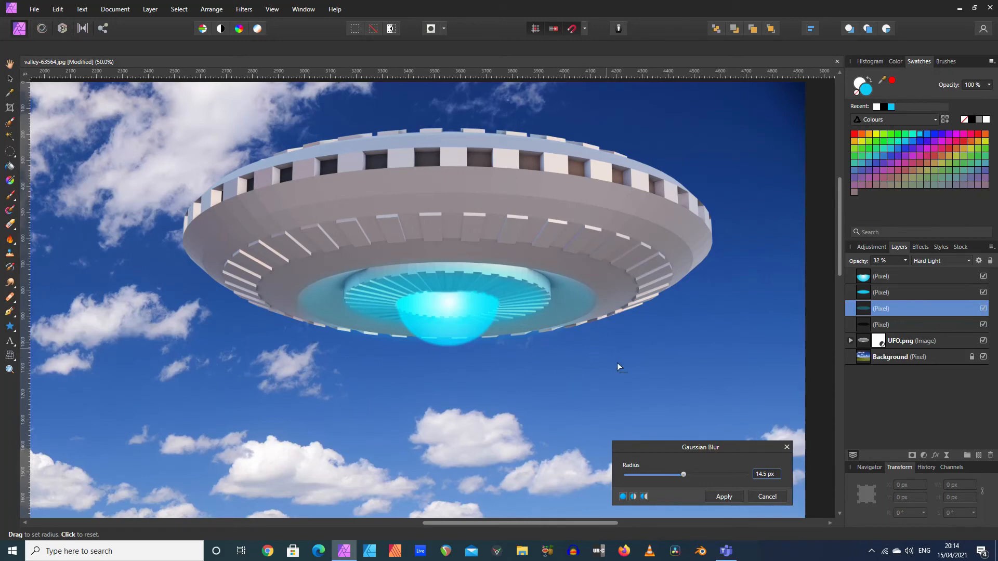
left_click(724, 496)
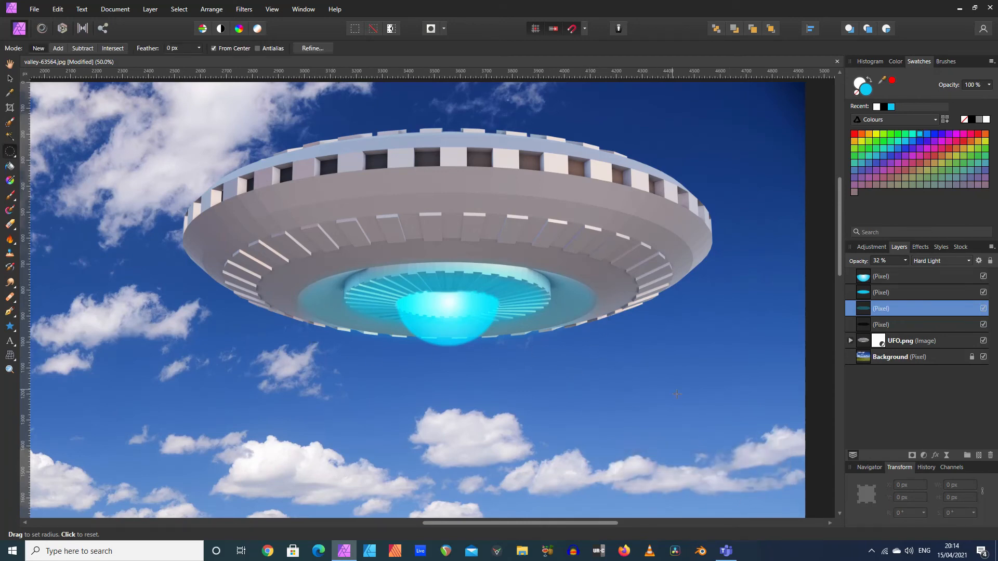
Examine the glowing UFO and its ground shadow within the whole landscape composition
key("ctrl+minus")
key("ctrl+minus")
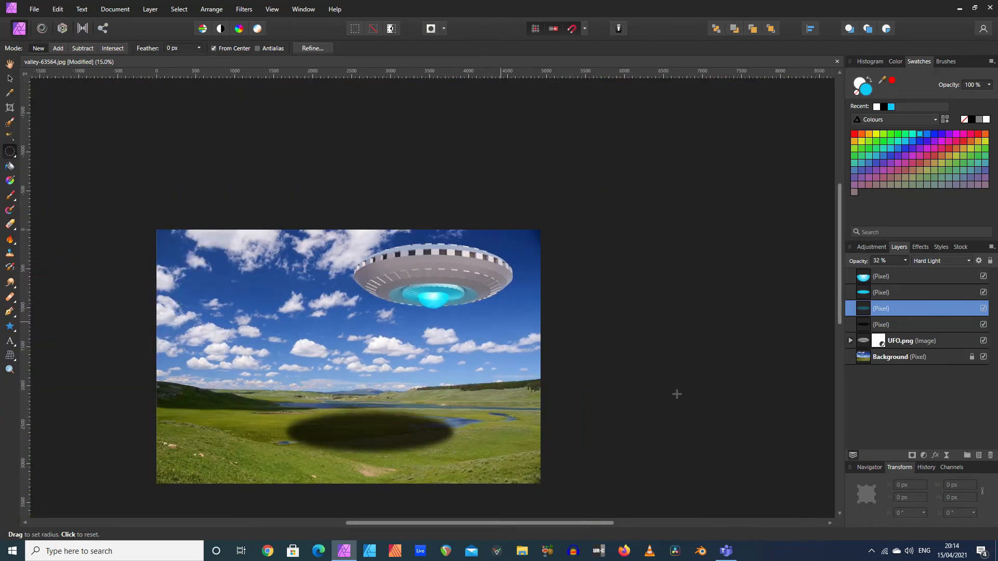
key("ctrl+minus")
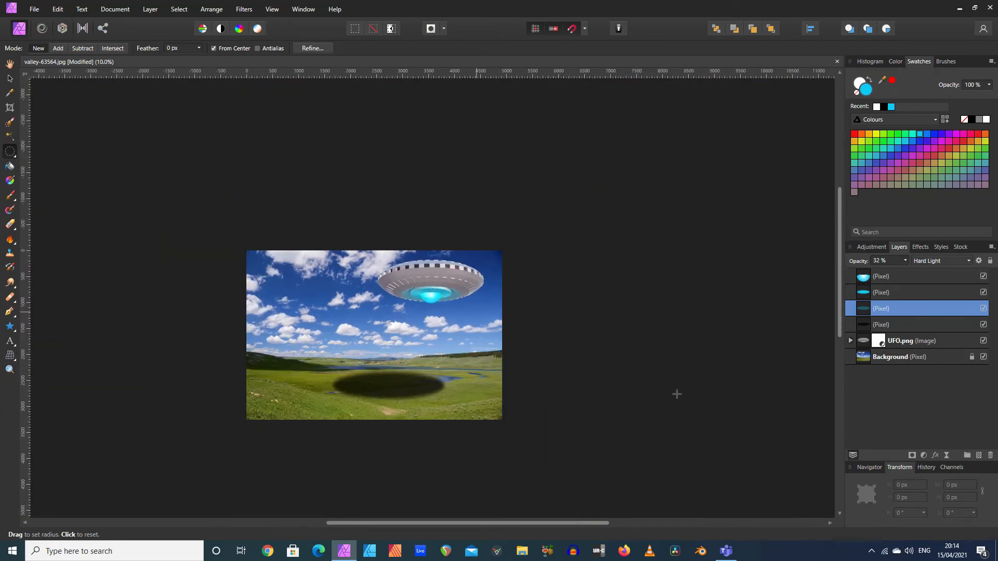
scroll(676, 394, "up", 2)
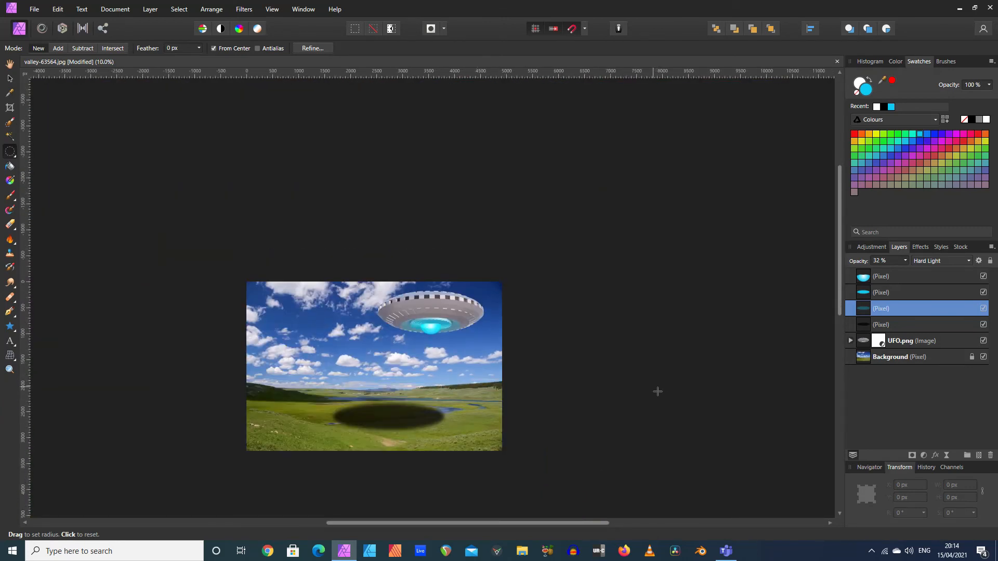
key("ctrl+plus")
key("ctrl+plus")
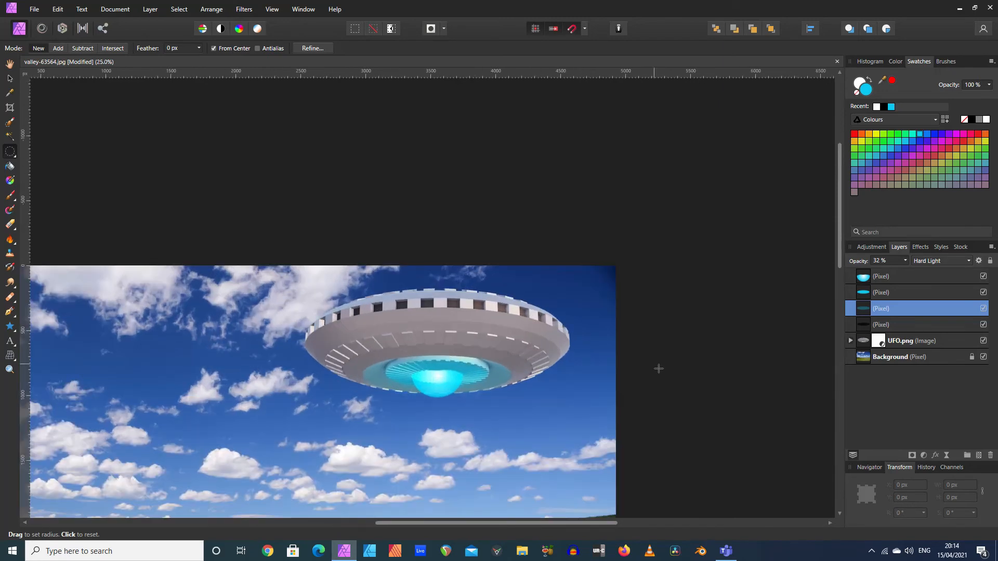
scroll(658, 368, "down", 3)
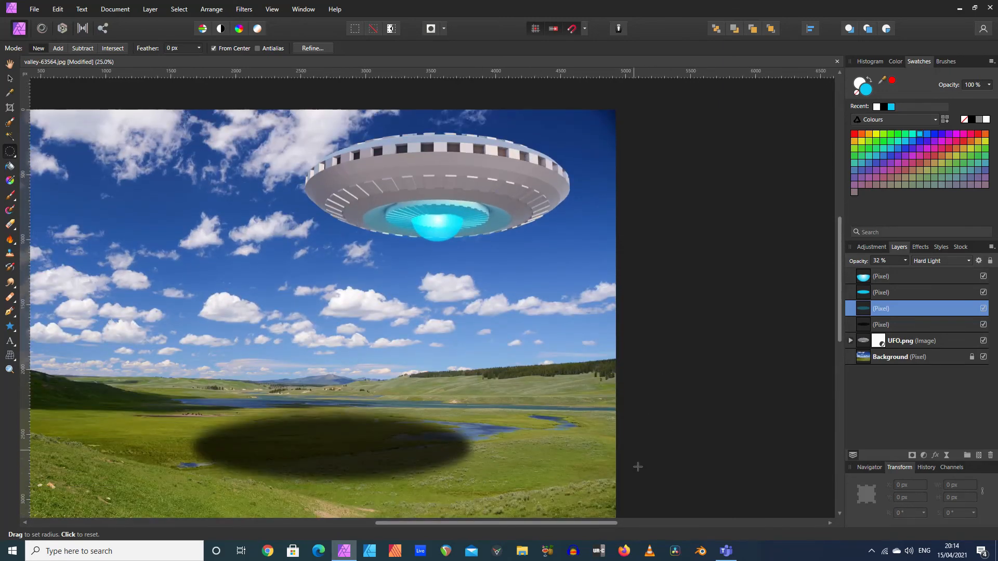
left_click_drag(595, 524, 491, 522)
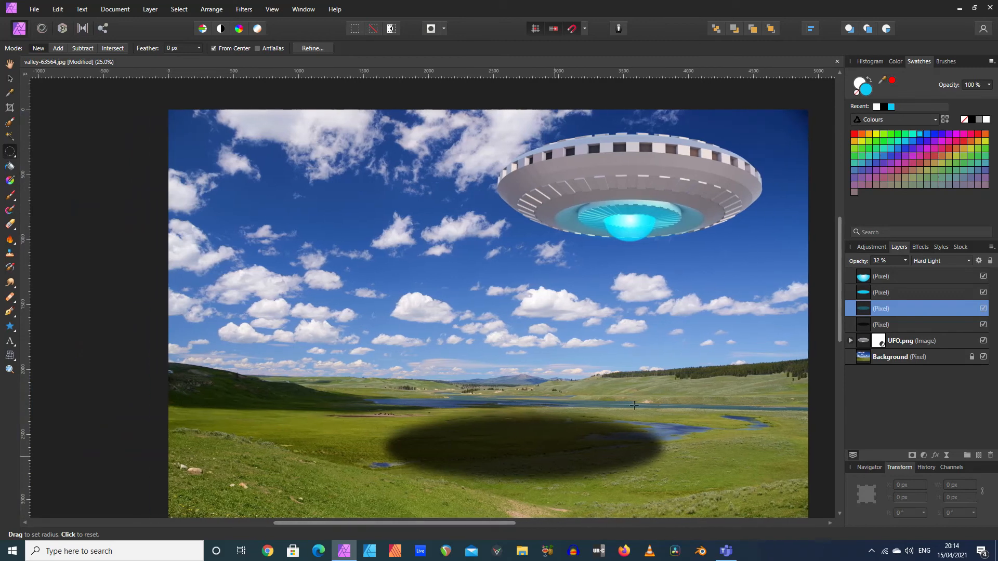
Add a new pixel layer directly above the UFO.png image layer
left_click(867, 343)
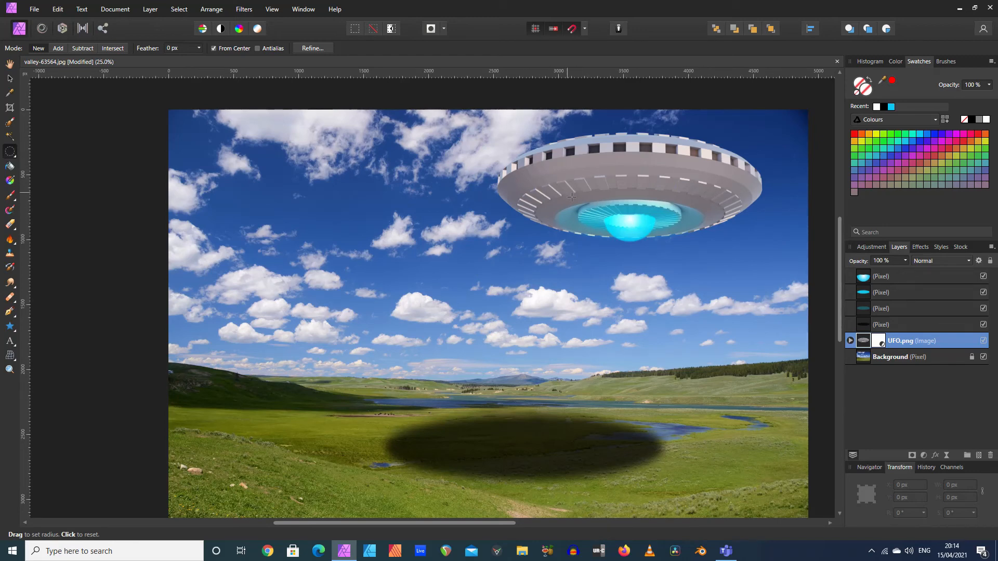
left_click(979, 455)
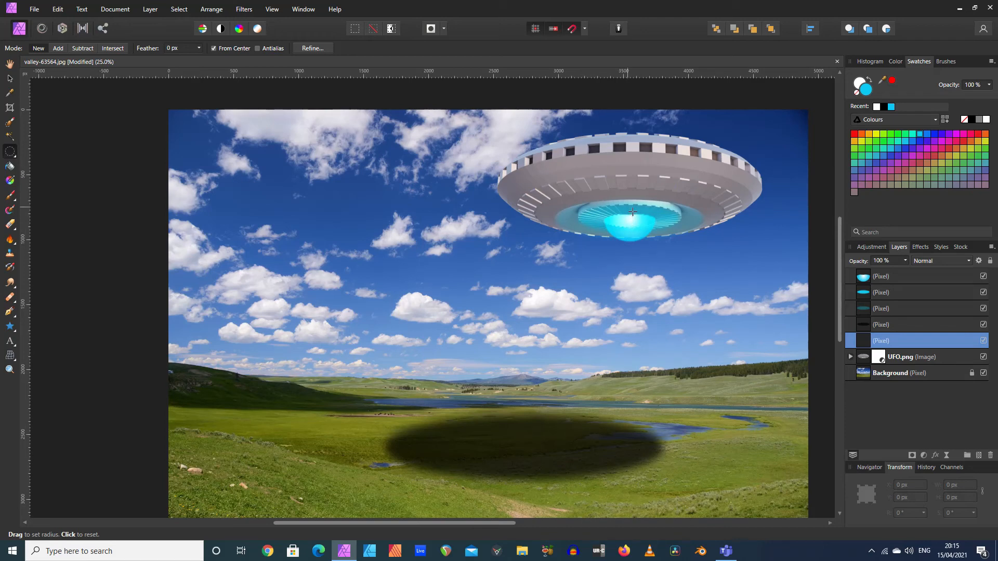
left_click_drag(630, 205, 753, 248)
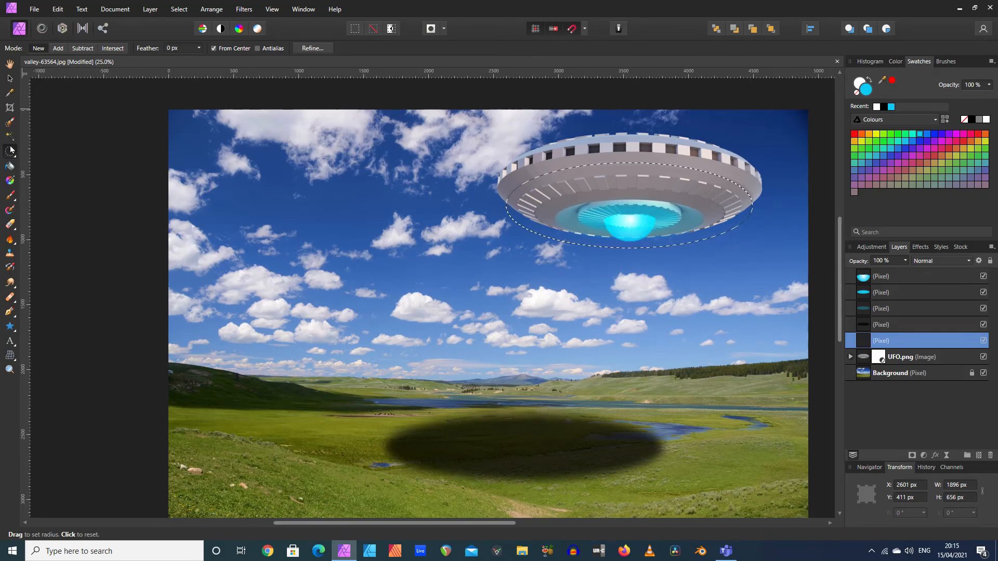
key("ctrl+d")
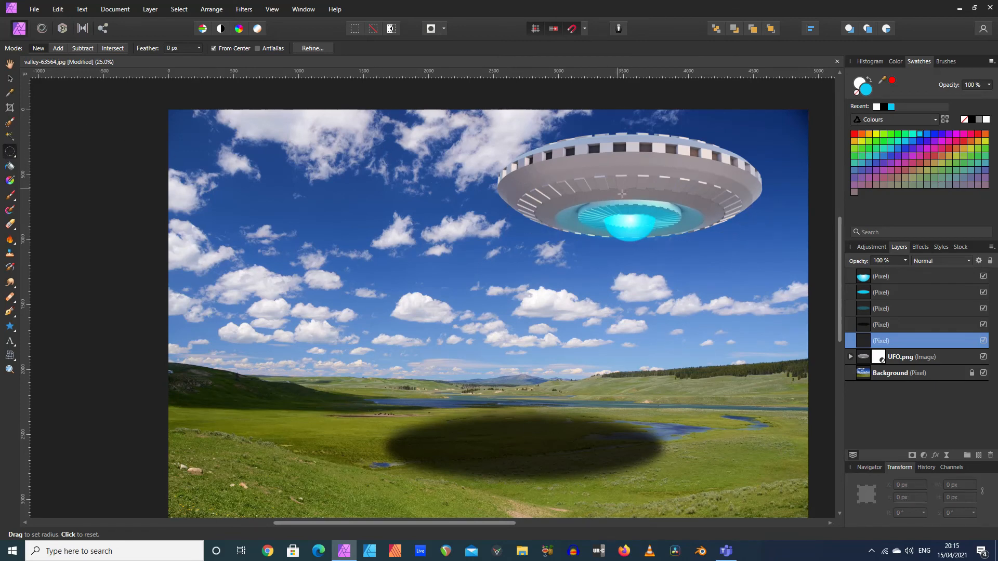
left_click_drag(618, 188, 741, 228)
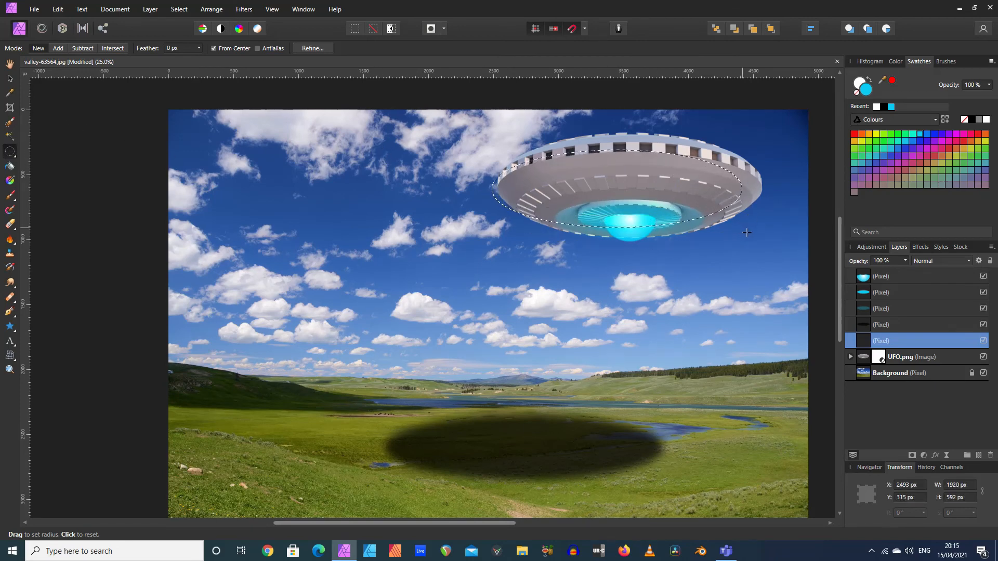
key("ctrl+d")
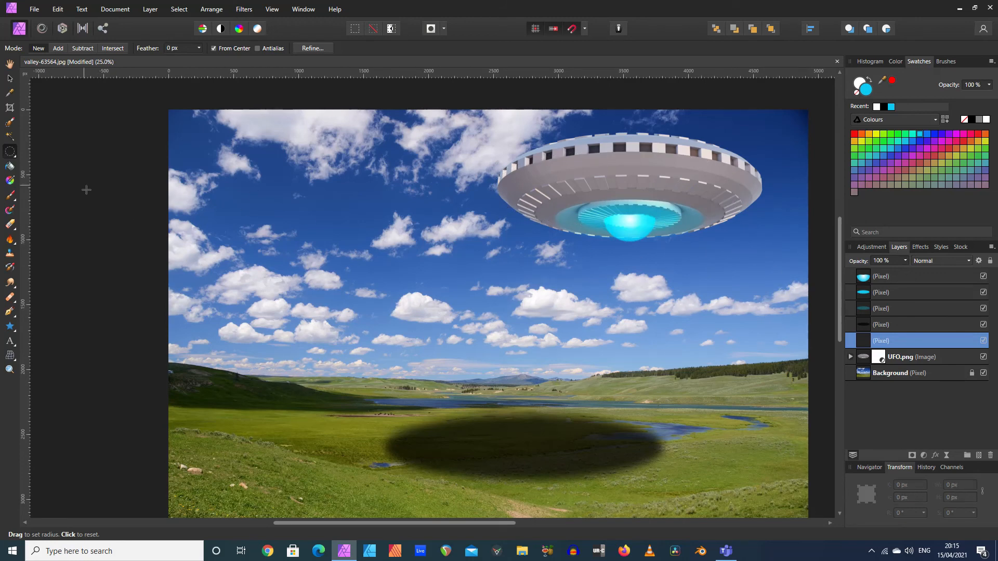
Set up the Paint Brush with a green colour and a width of 151 px
left_click(10, 196)
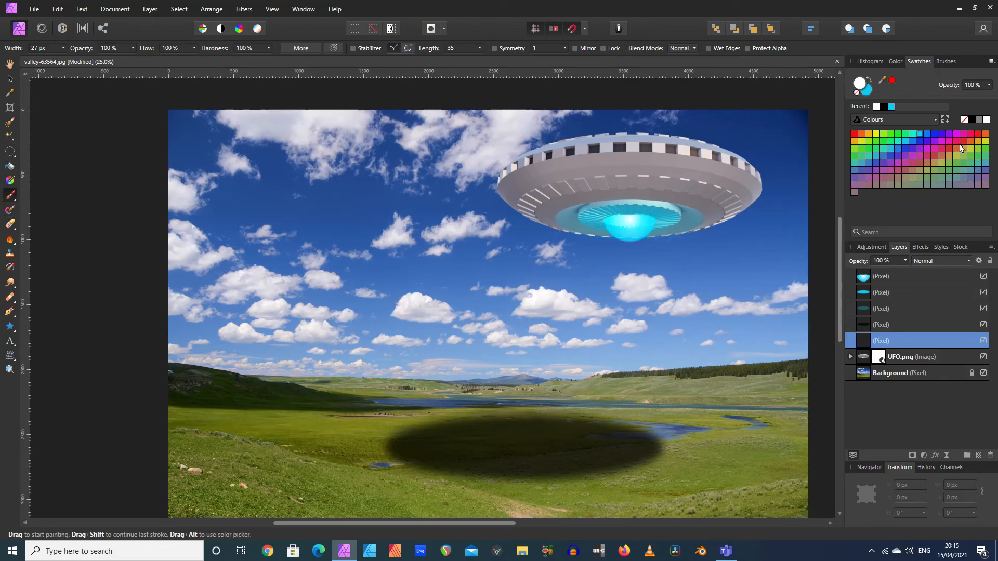
left_click(985, 148)
left_click(63, 49)
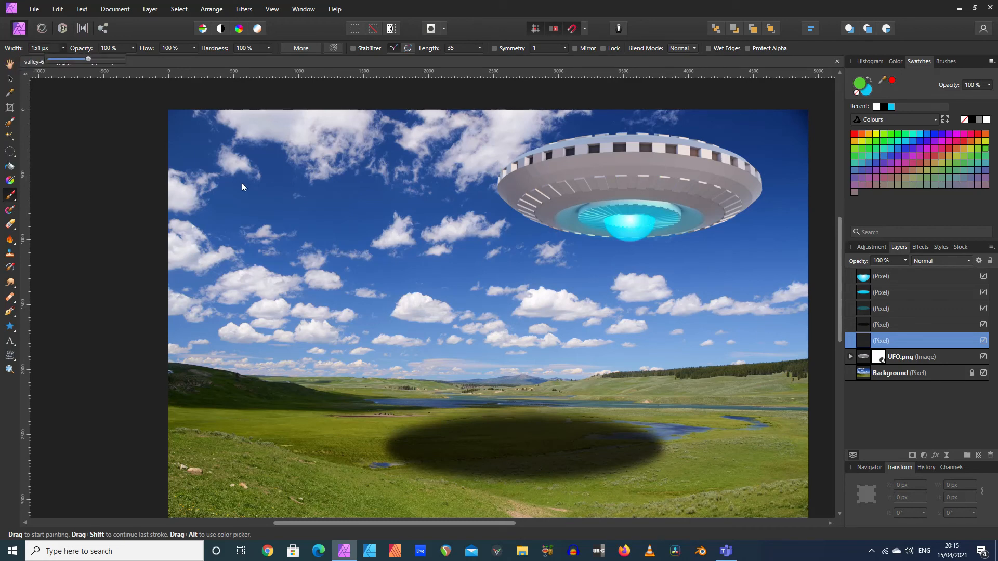
left_click(425, 156)
left_click(509, 188)
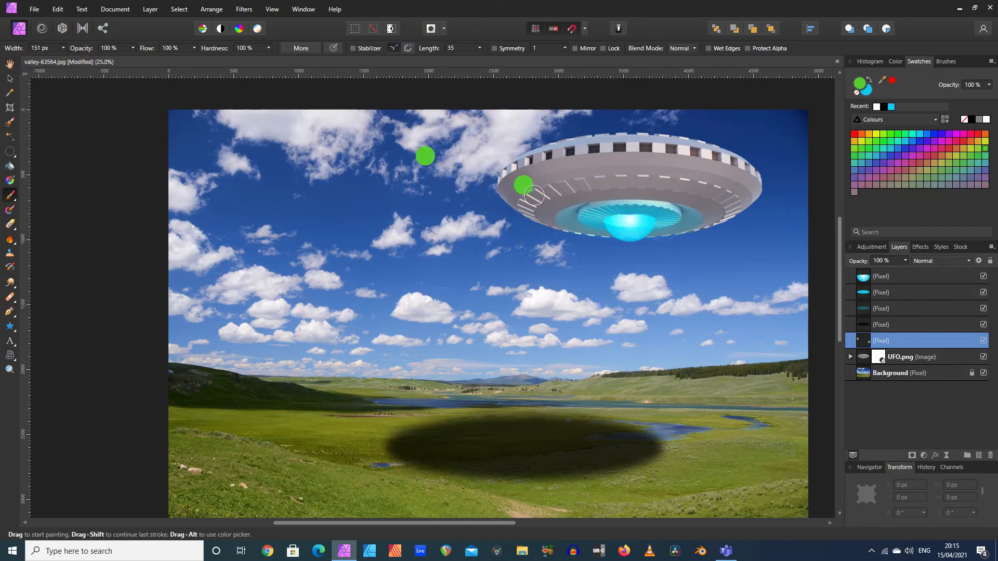
key("ctrl+z")
key("ctrl+z")
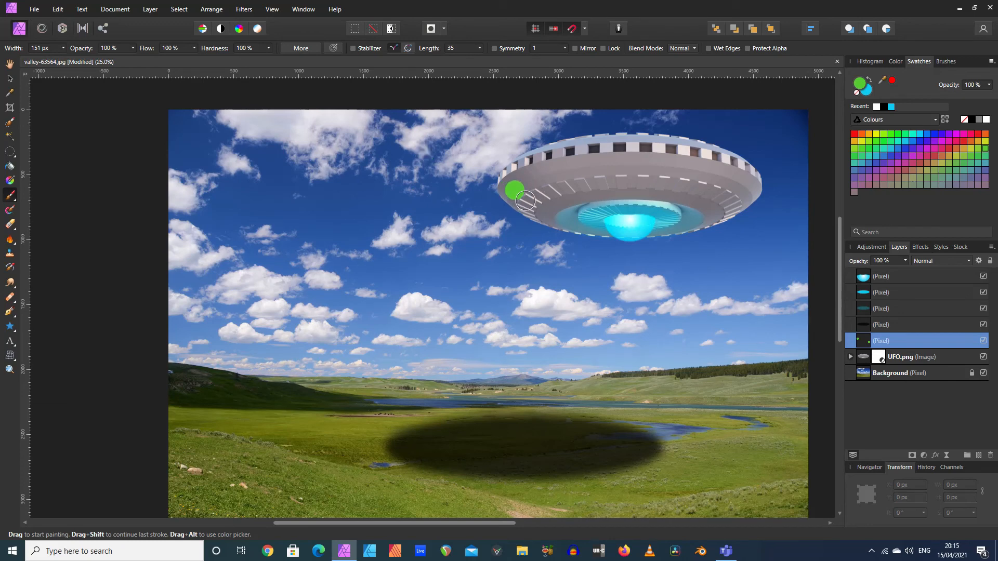
left_click(507, 189)
key("ctrl+z")
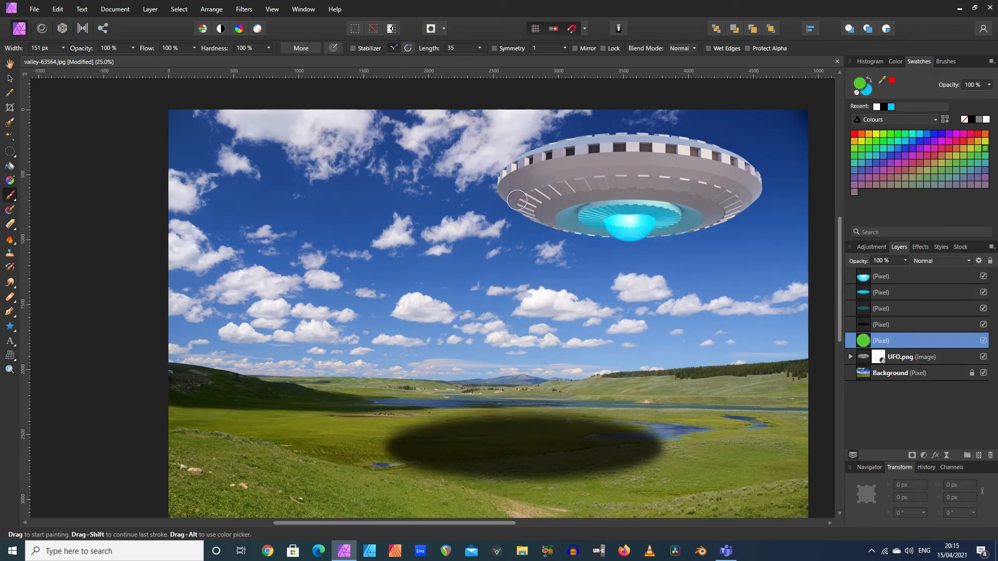
Paint the UFO's entire underside below the window band solid green on the new pixel layer
left_click(508, 188)
mouse_move(509, 189)
left_mouse_down()
mouse_move(558, 180)
mouse_move(672, 173)
mouse_move(739, 182)
mouse_move(764, 203)
mouse_move(728, 230)
mouse_move(651, 243)
mouse_move(570, 236)
mouse_move(524, 211)
mouse_move(541, 196)
mouse_move(623, 183)
mouse_move(731, 186)
mouse_move(743, 198)
mouse_move(663, 231)
mouse_move(591, 232)
mouse_move(552, 222)
mouse_move(549, 212)
mouse_move(750, 190)
mouse_move(603, 222)
mouse_move(549, 220)
mouse_move(704, 199)
left_mouse_up()
left_click_drag(546, 210, 526, 210)
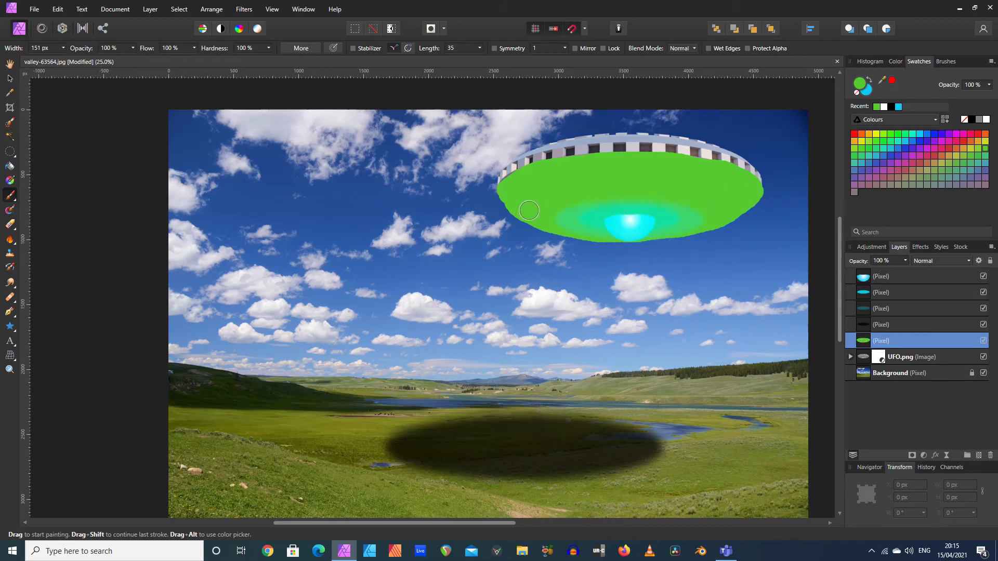
Resize the green layer to about 2017 × 642 px so that it fits the outline of the UFO's underside
left_click(10, 78)
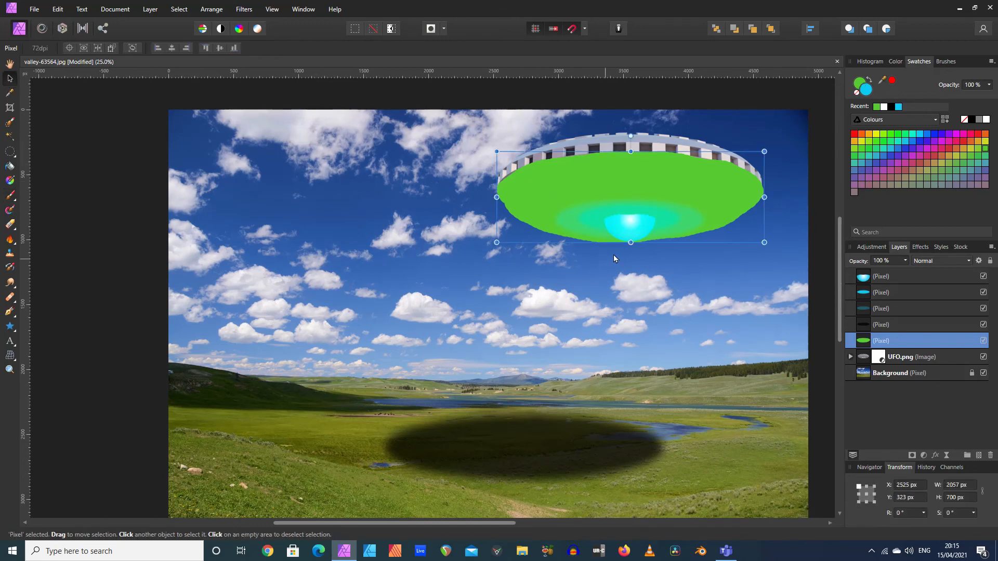
left_click_drag(634, 243, 634, 239)
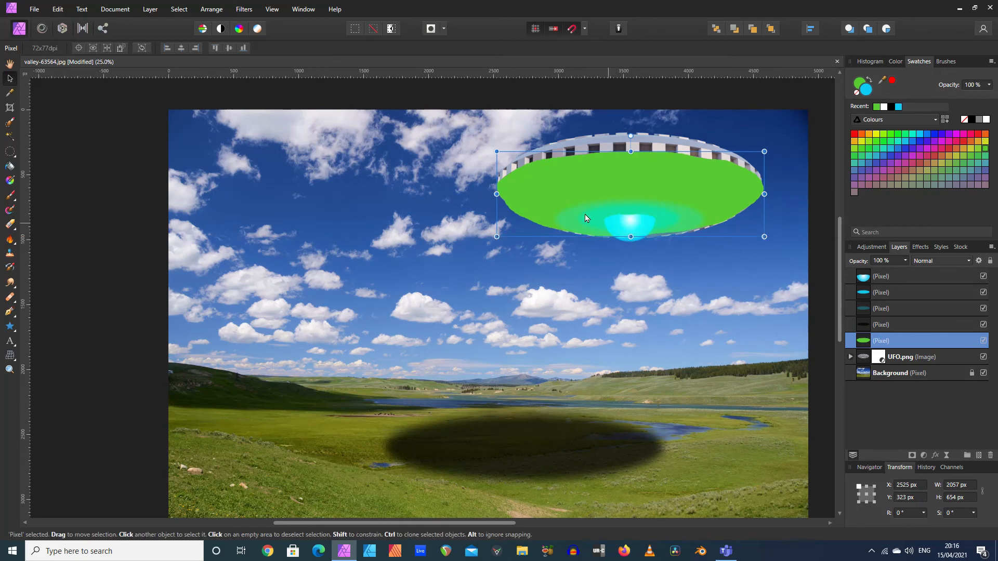
left_click_drag(503, 197, 505, 197)
left_click_drag(769, 198, 761, 196)
left_click_drag(635, 152, 636, 153)
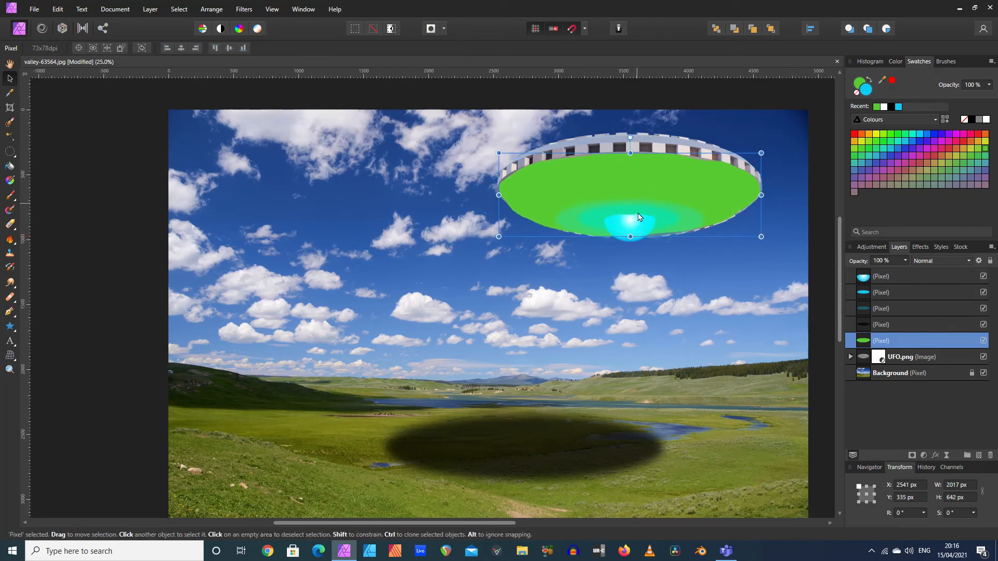
left_click(605, 269)
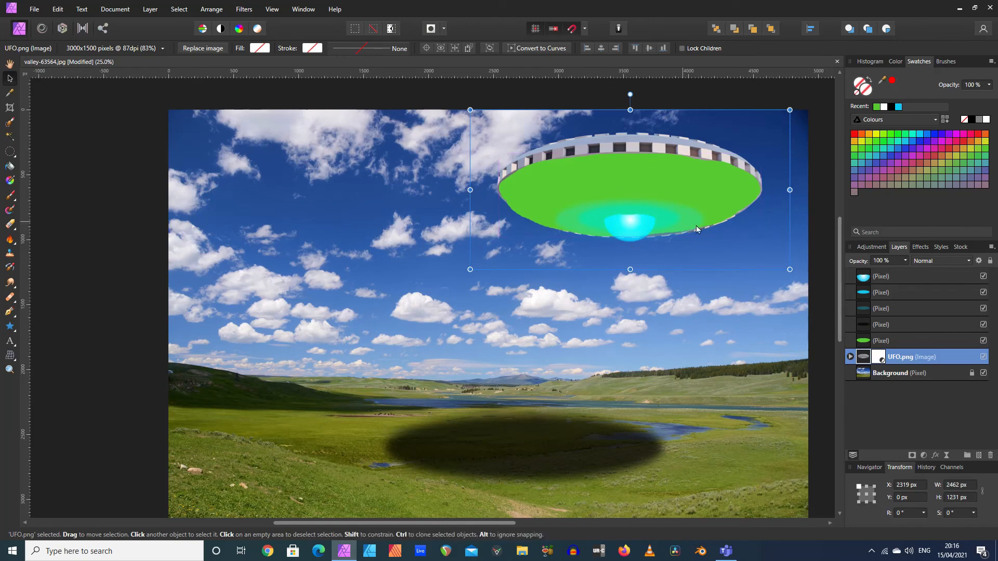
left_click(904, 261)
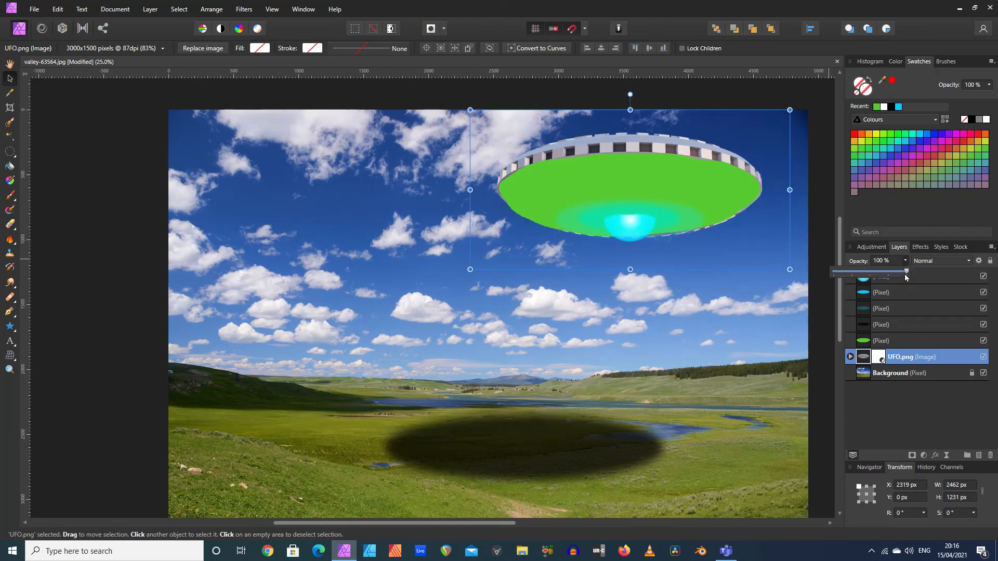
mouse_move(907, 273)
left_mouse_down()
mouse_move(846, 275)
mouse_move(910, 276)
left_mouse_up()
Lower the opacity of the green underside layer to 6 %
left_click(866, 340)
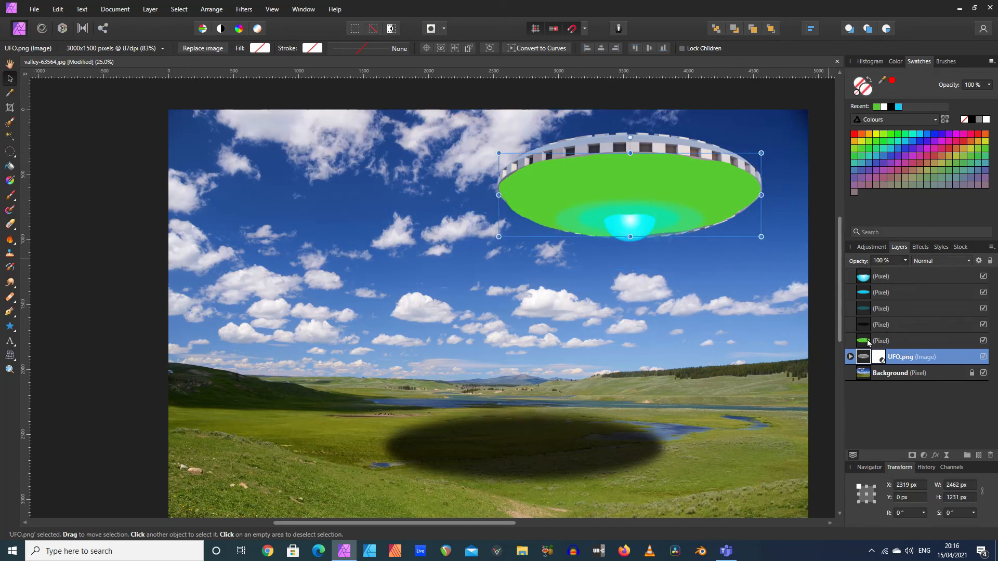
left_click(905, 260)
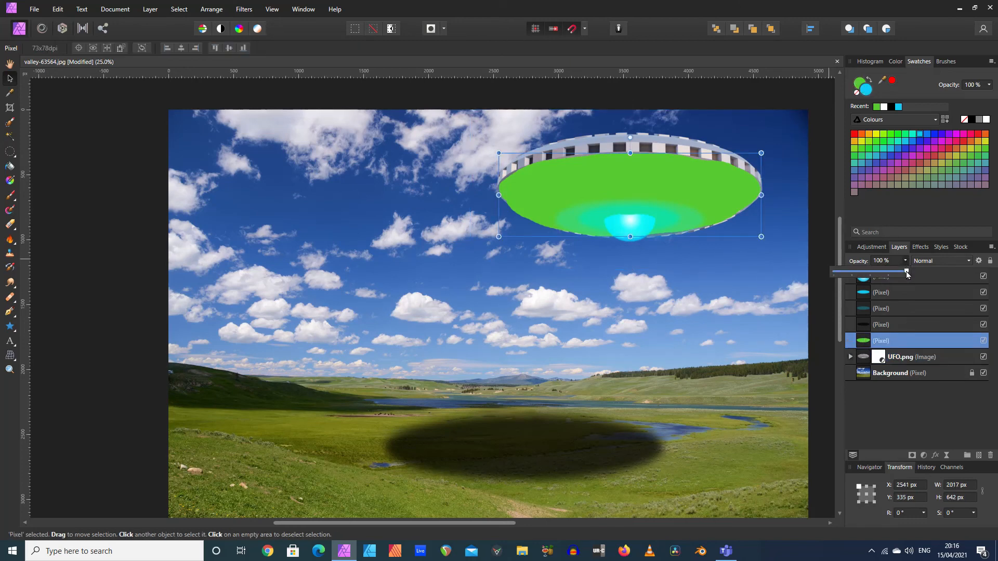
left_click_drag(907, 274, 841, 279)
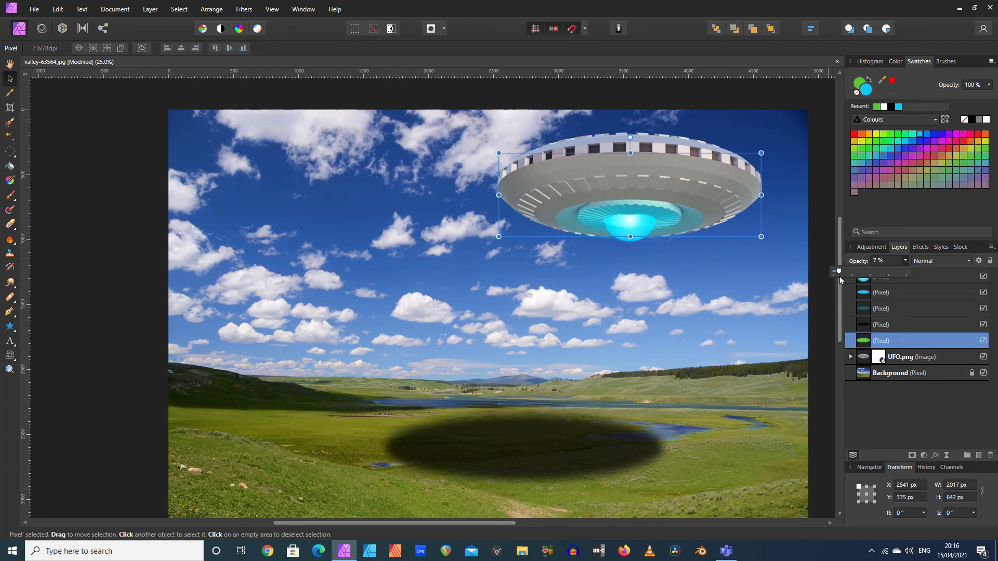
left_click_drag(838, 279, 842, 279)
left_click(120, 151)
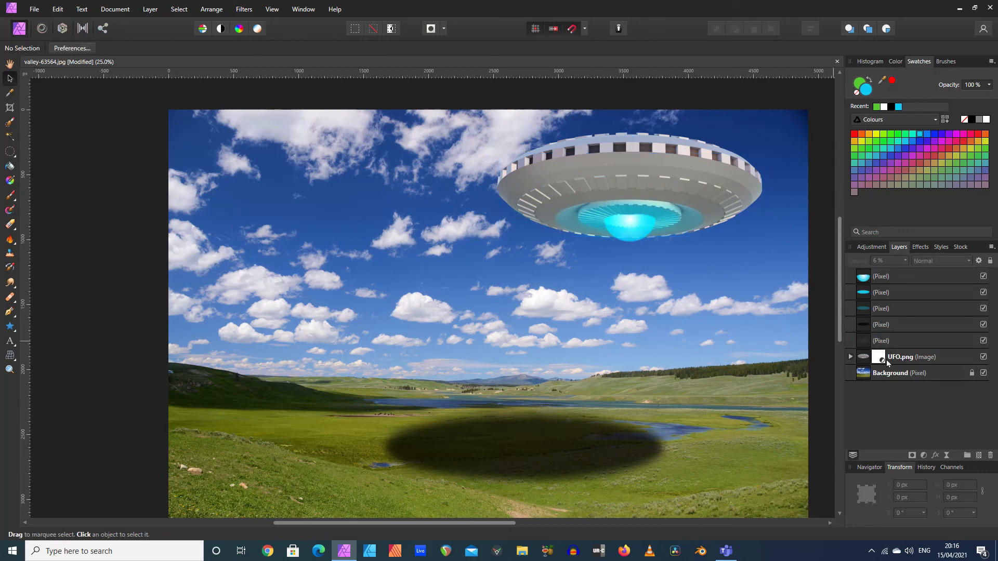
Apply a Gaussian Blur with a 14.5 px radius to the faint green underside layer
left_click(865, 344)
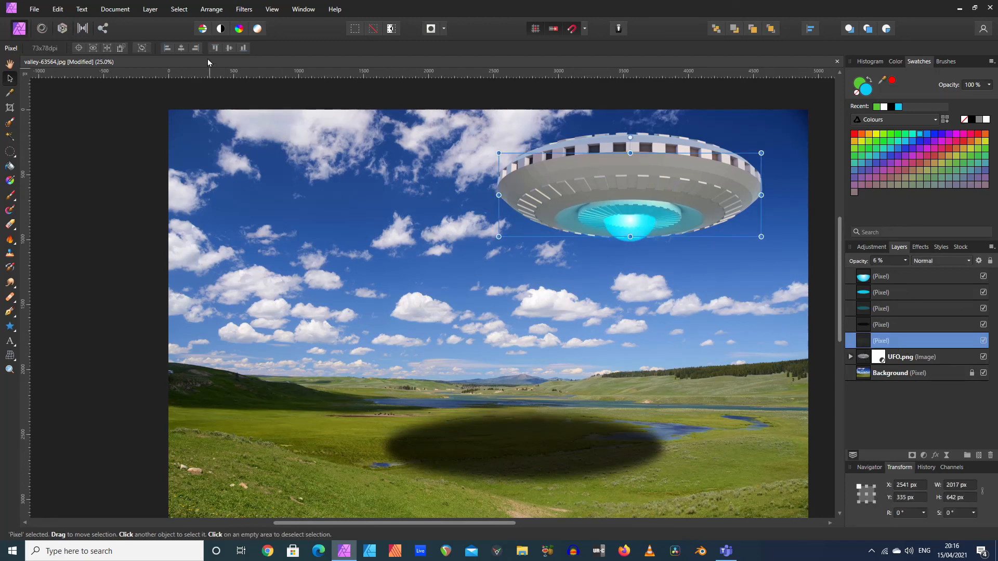
left_click(212, 10)
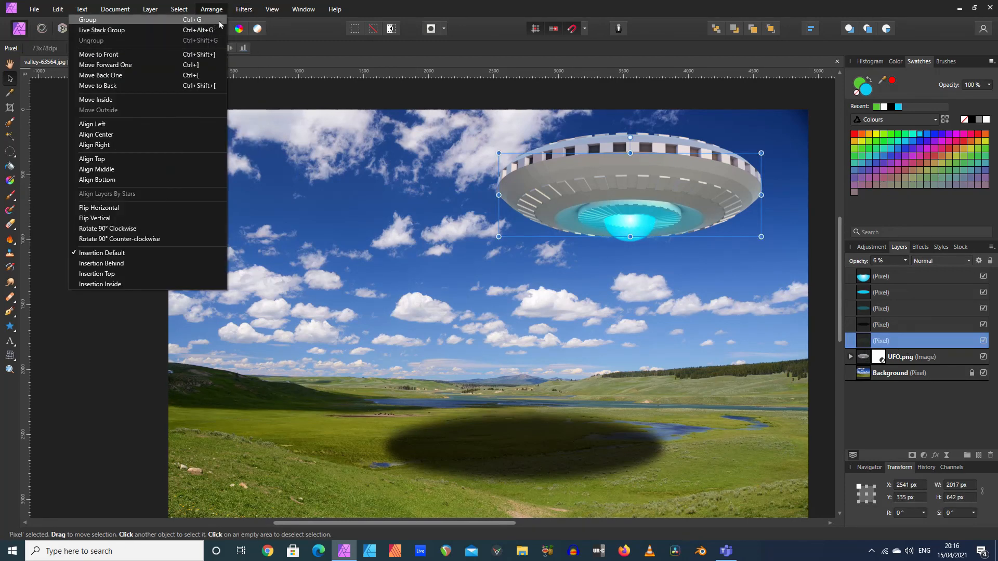
mouse_move(211, 10)
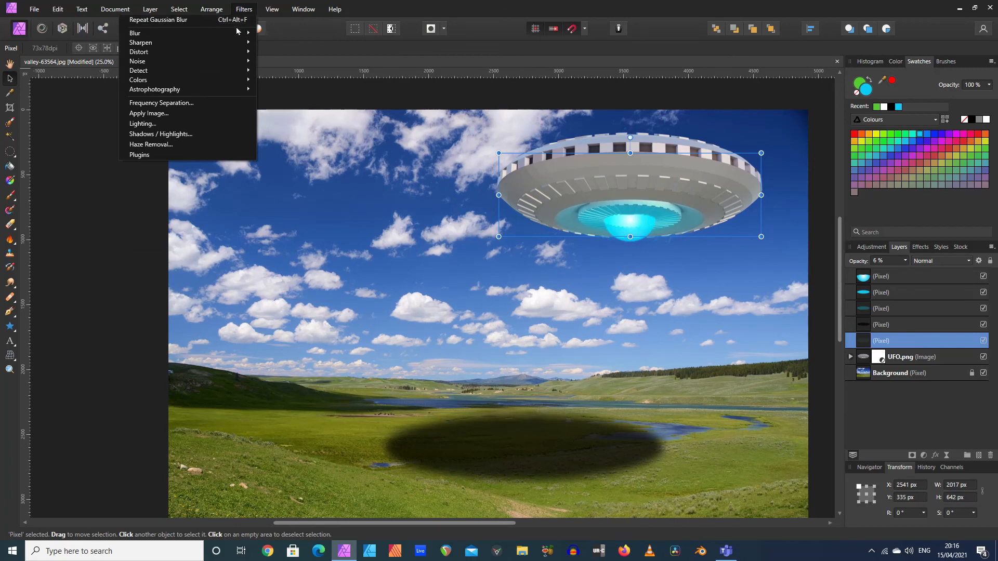
mouse_move(232, 30)
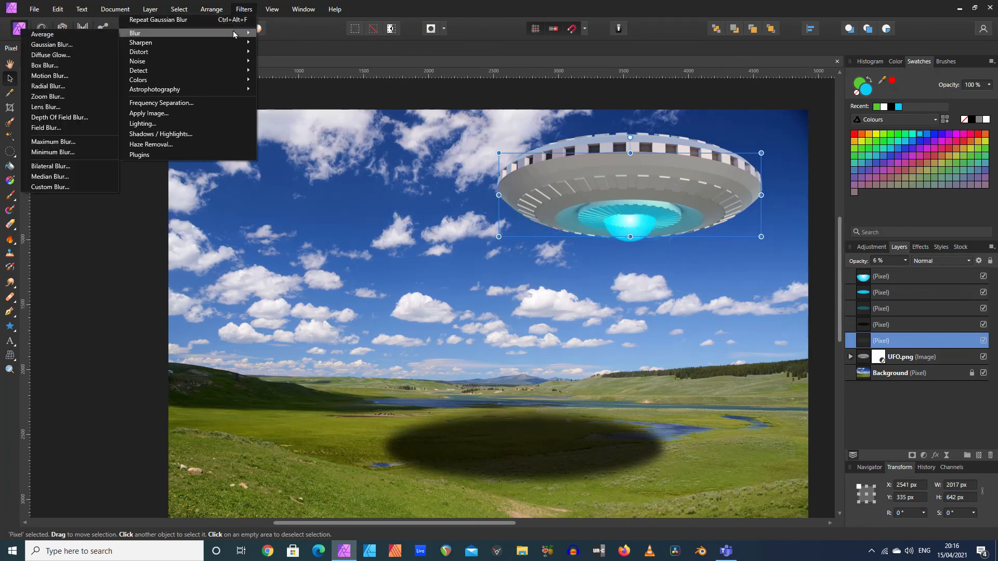
left_click(83, 45)
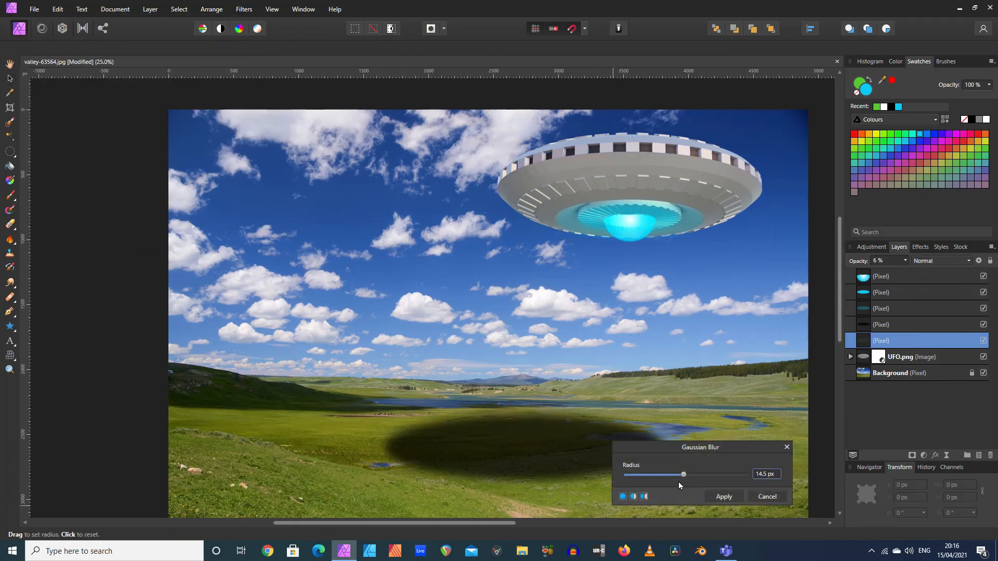
left_click(724, 497)
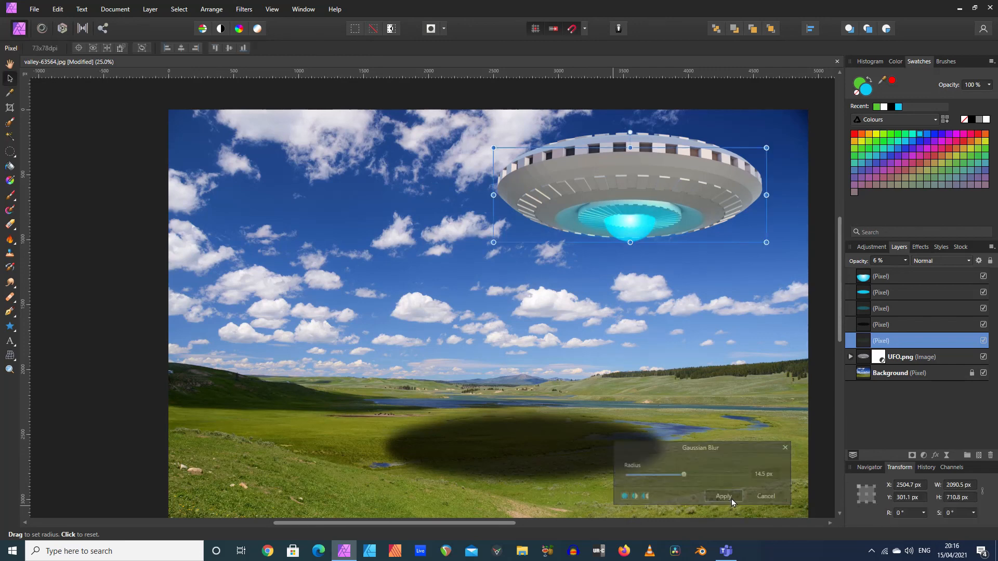
left_click(686, 360)
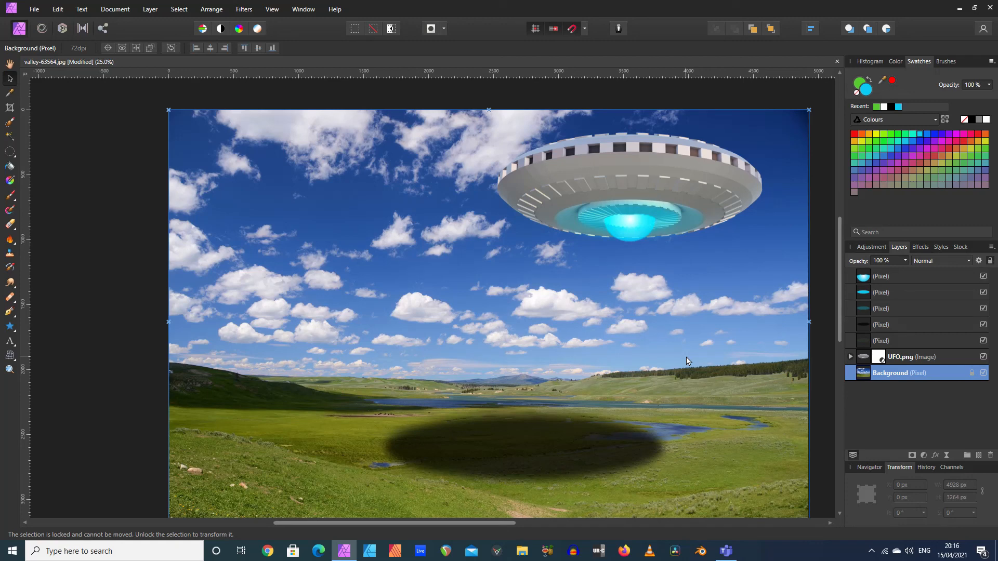
Hide and reshow the green underside layer to compare the UFO with and without the tint, and clear the selection
left_click(984, 341)
left_click(984, 341)
scroll(775, 466, "down", 2)
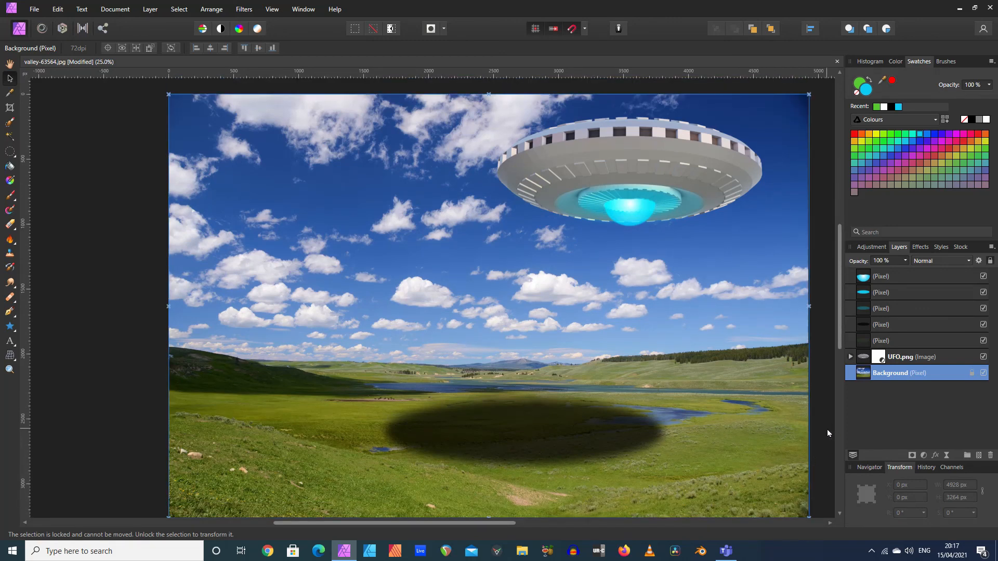
left_click(827, 429)
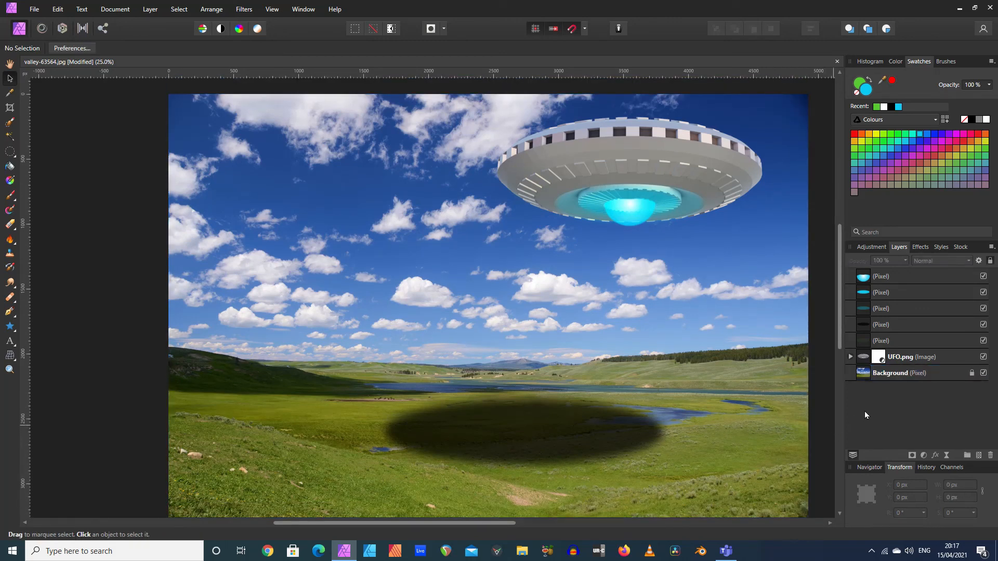